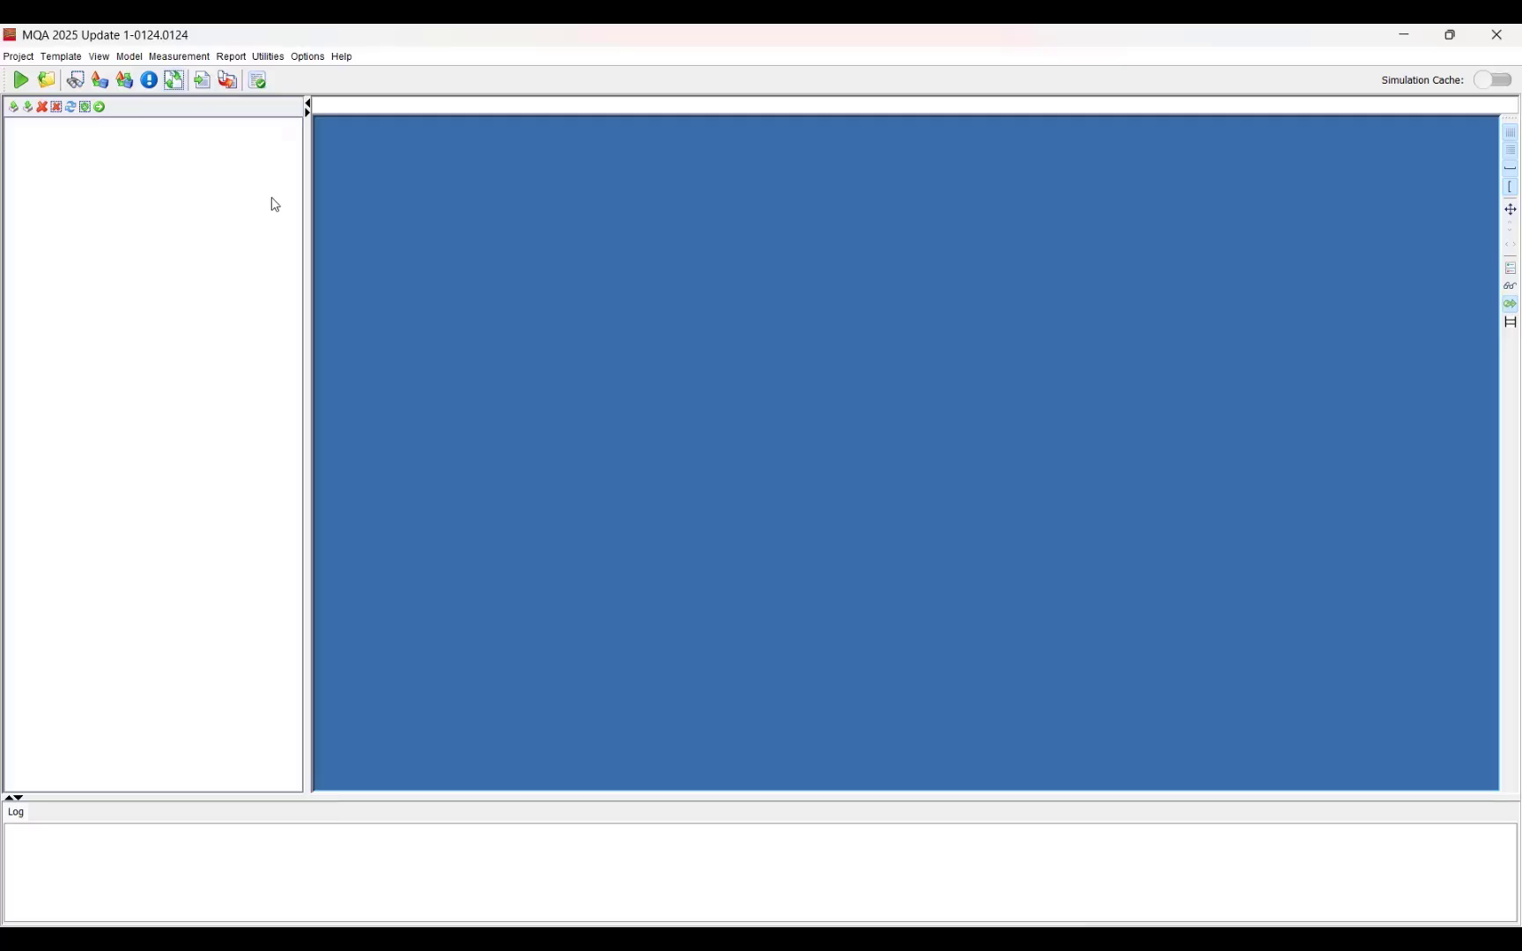
Step: Check that the HSPICE simulator works using the Check SPICE utility
{"action": "left_click", "coordinate": [267, 57]}
{"action": "left_click", "coordinate": [300, 75]}
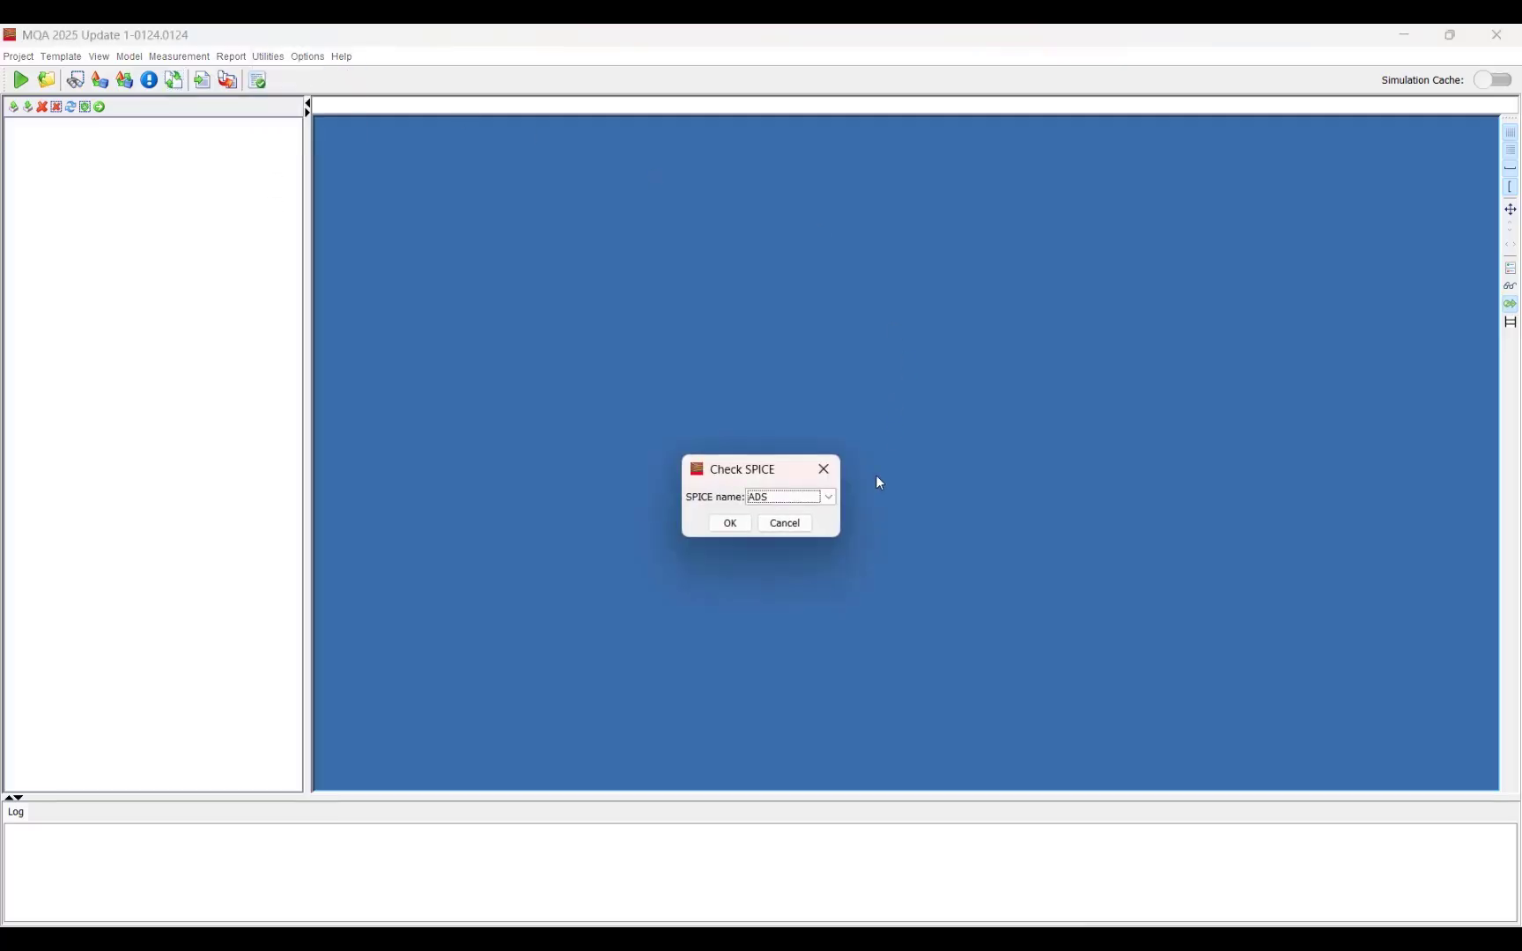
{"action": "left_click", "coordinate": [756, 496]}
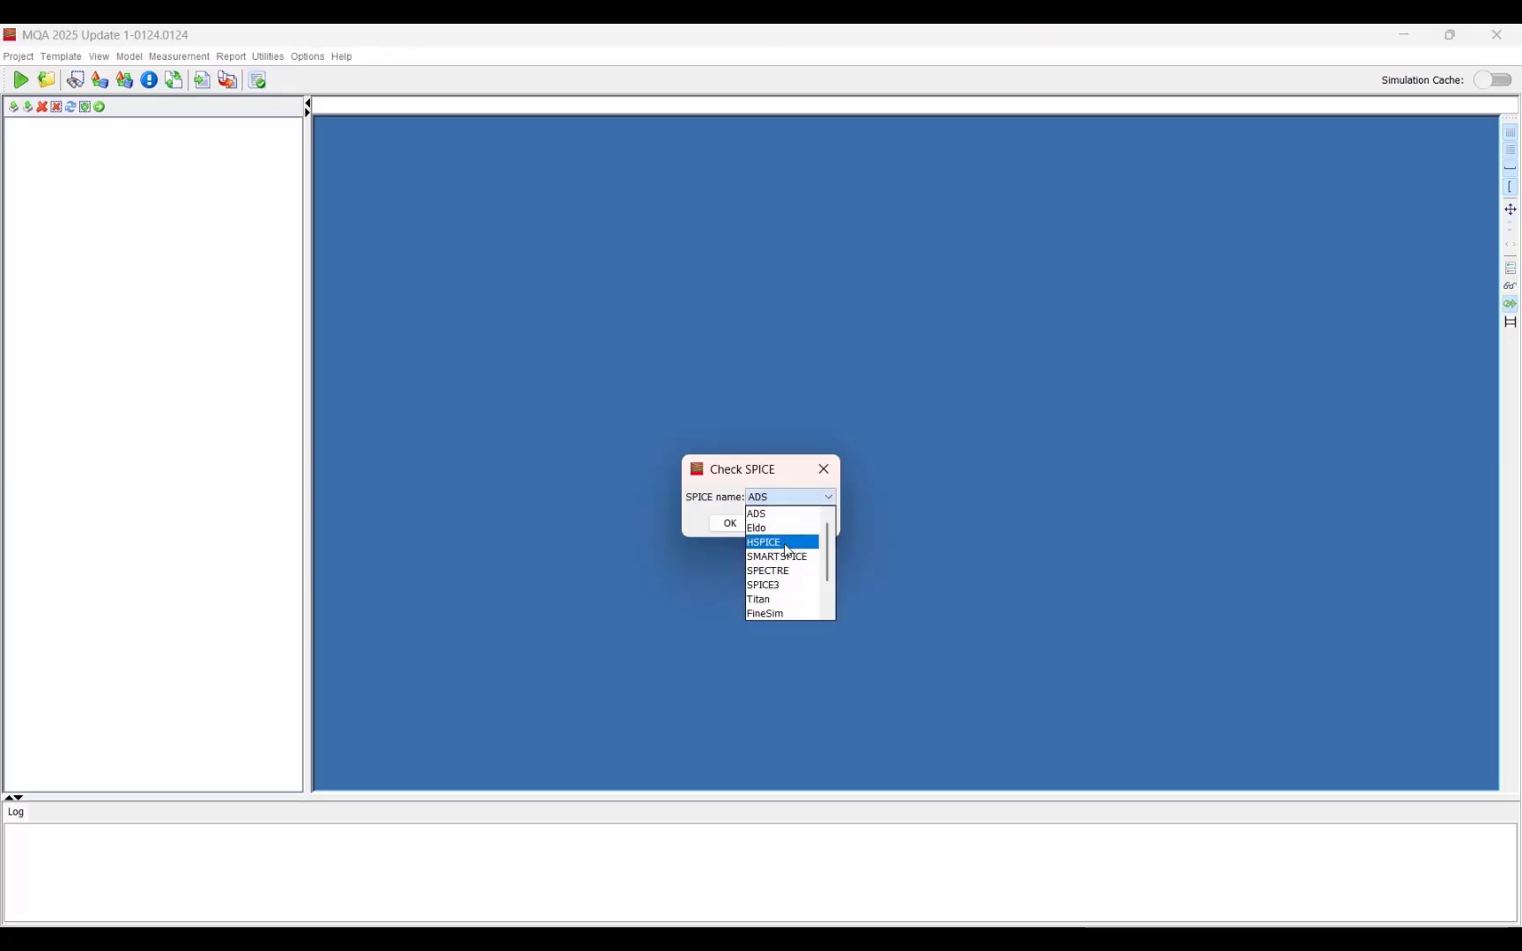
{"action": "left_click", "coordinate": [787, 543]}
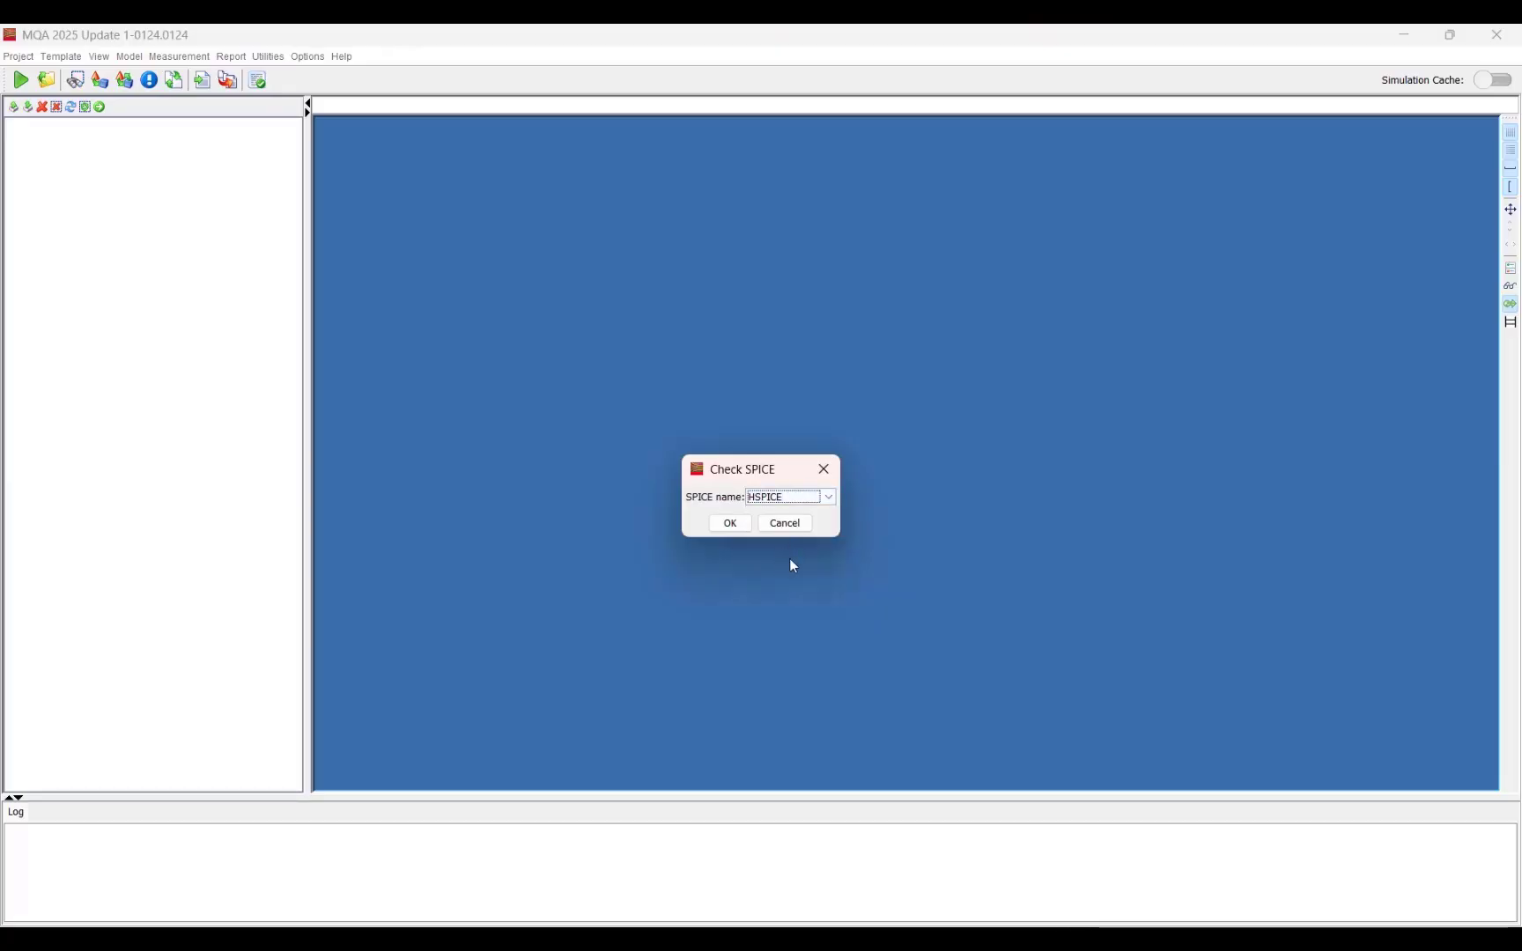
{"action": "left_click", "coordinate": [734, 529]}
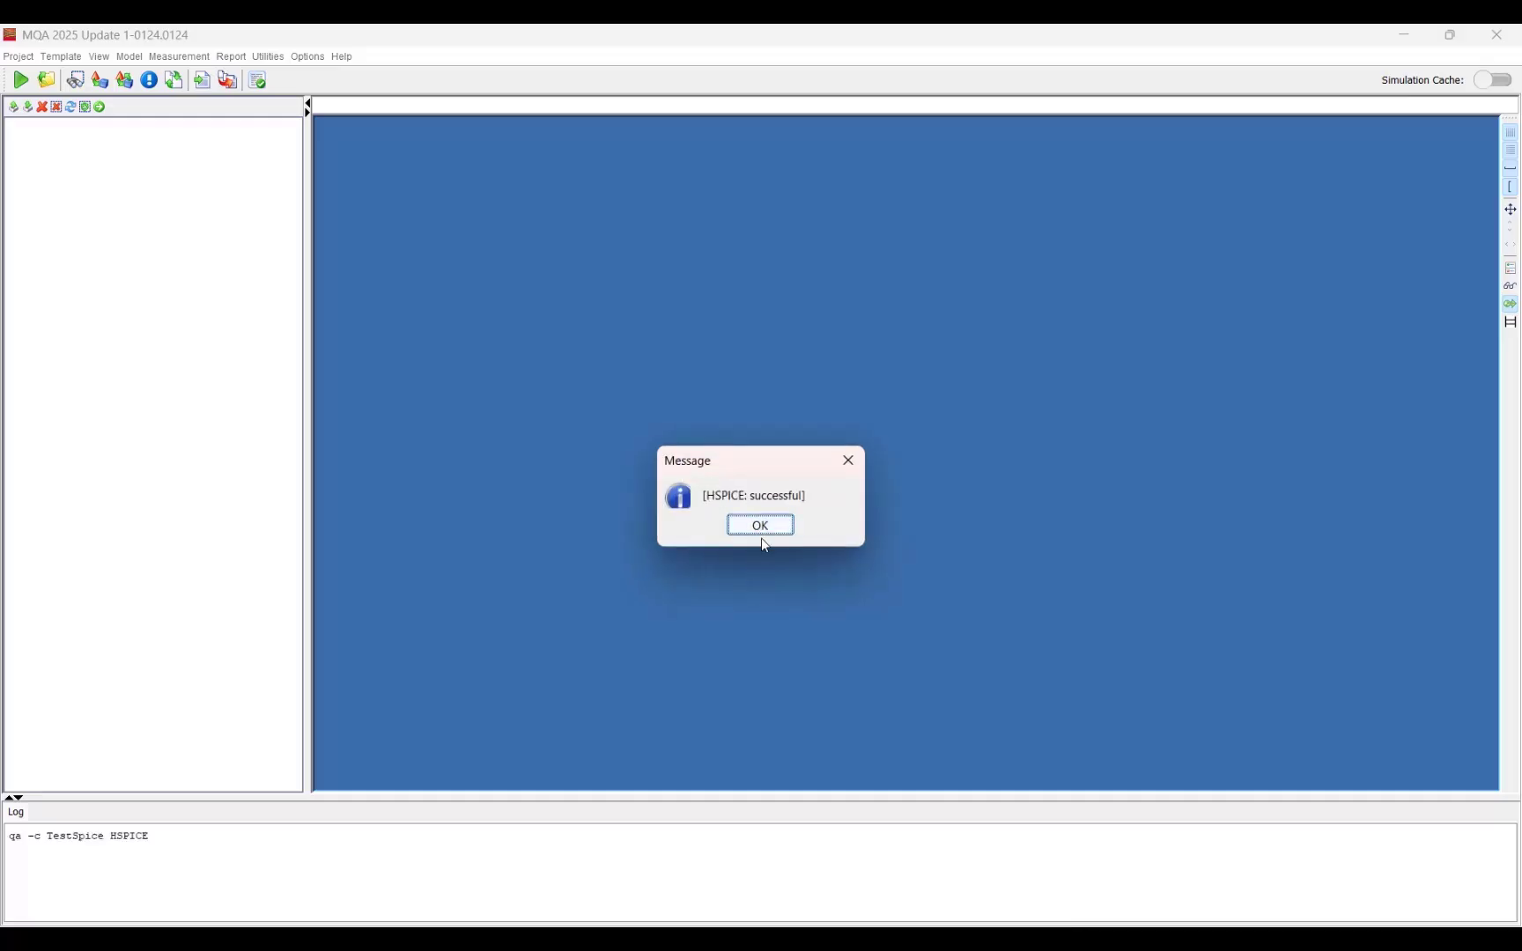
{"action": "left_click", "coordinate": [762, 529]}
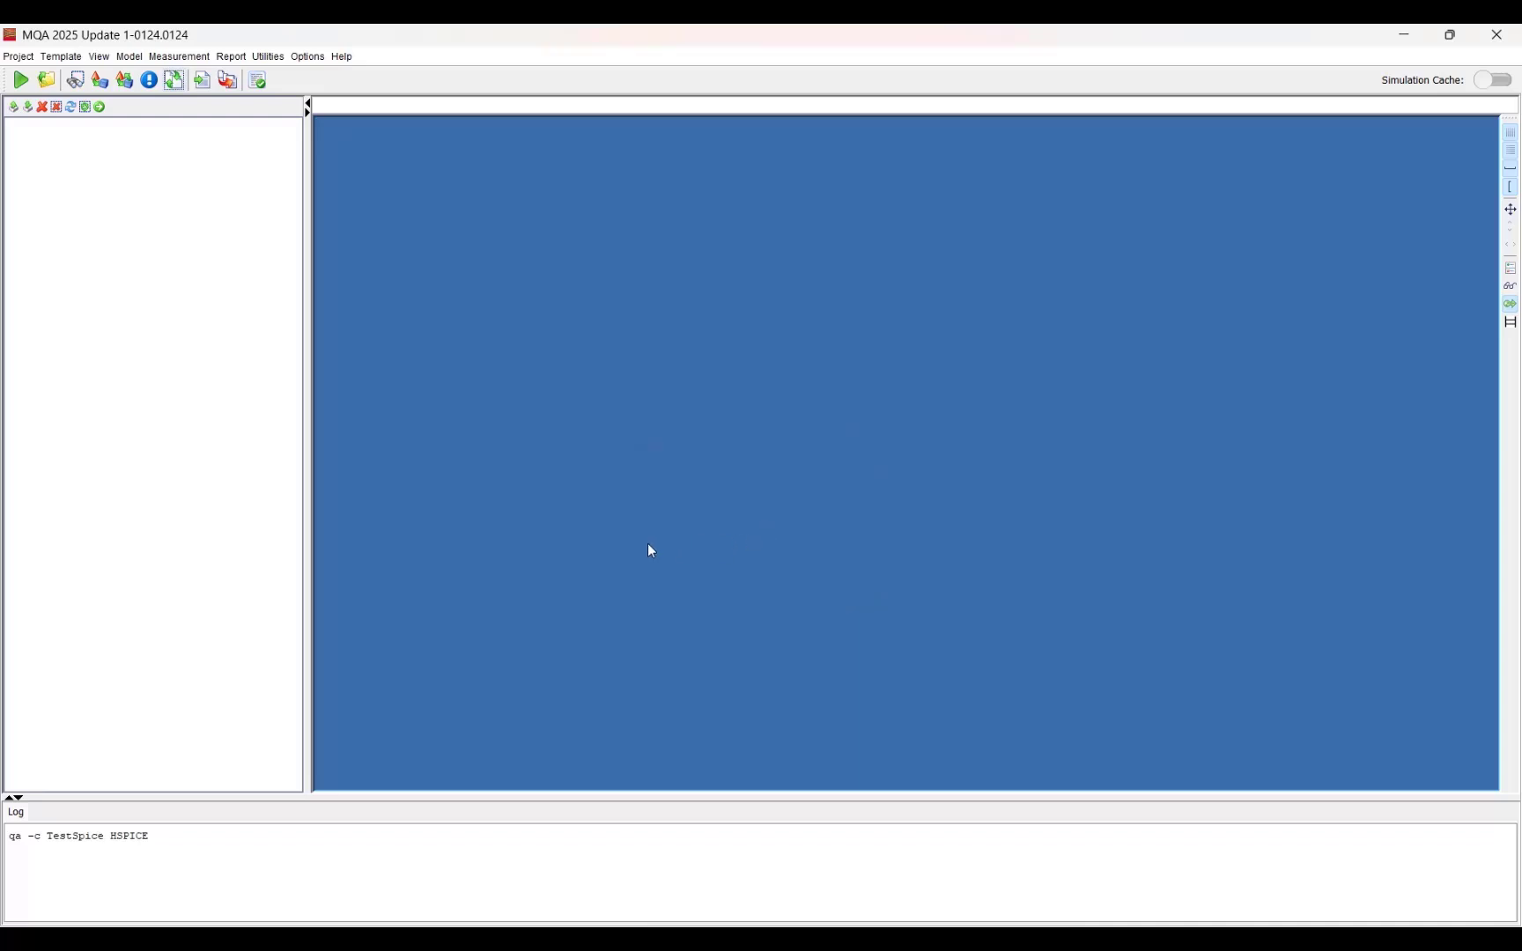
Step: Load the library spice3_b3.l from the lab1_CreateQA_and_Generate_Report folder into Lib Explorer, with HSPICE as the simulator
{"action": "left_click", "coordinate": [173, 81]}
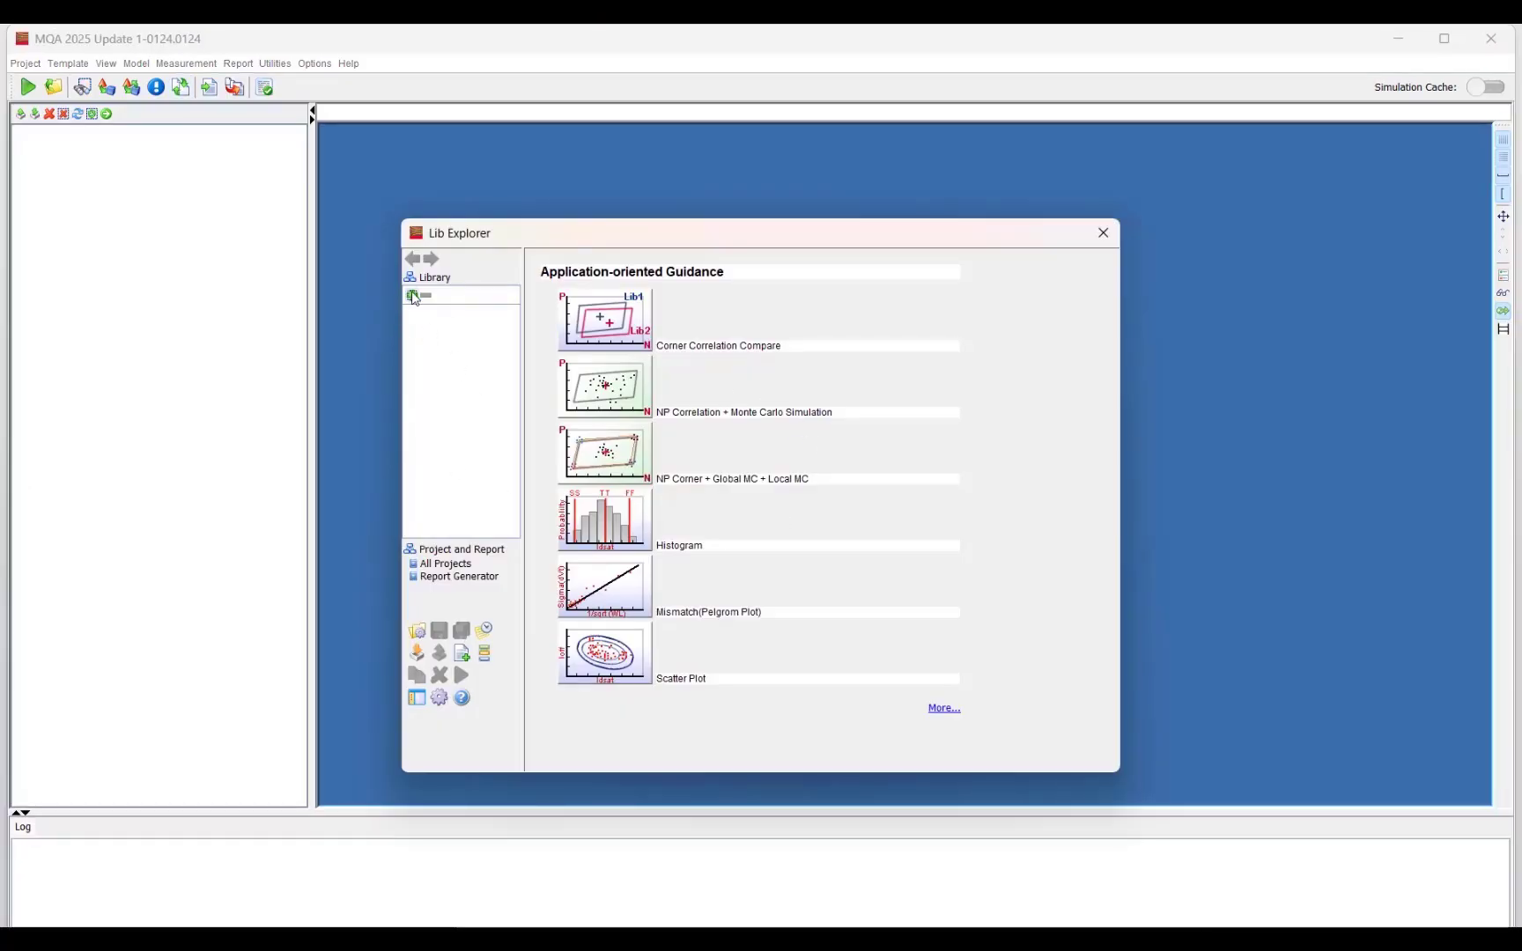
{"action": "left_click", "coordinate": [413, 296]}
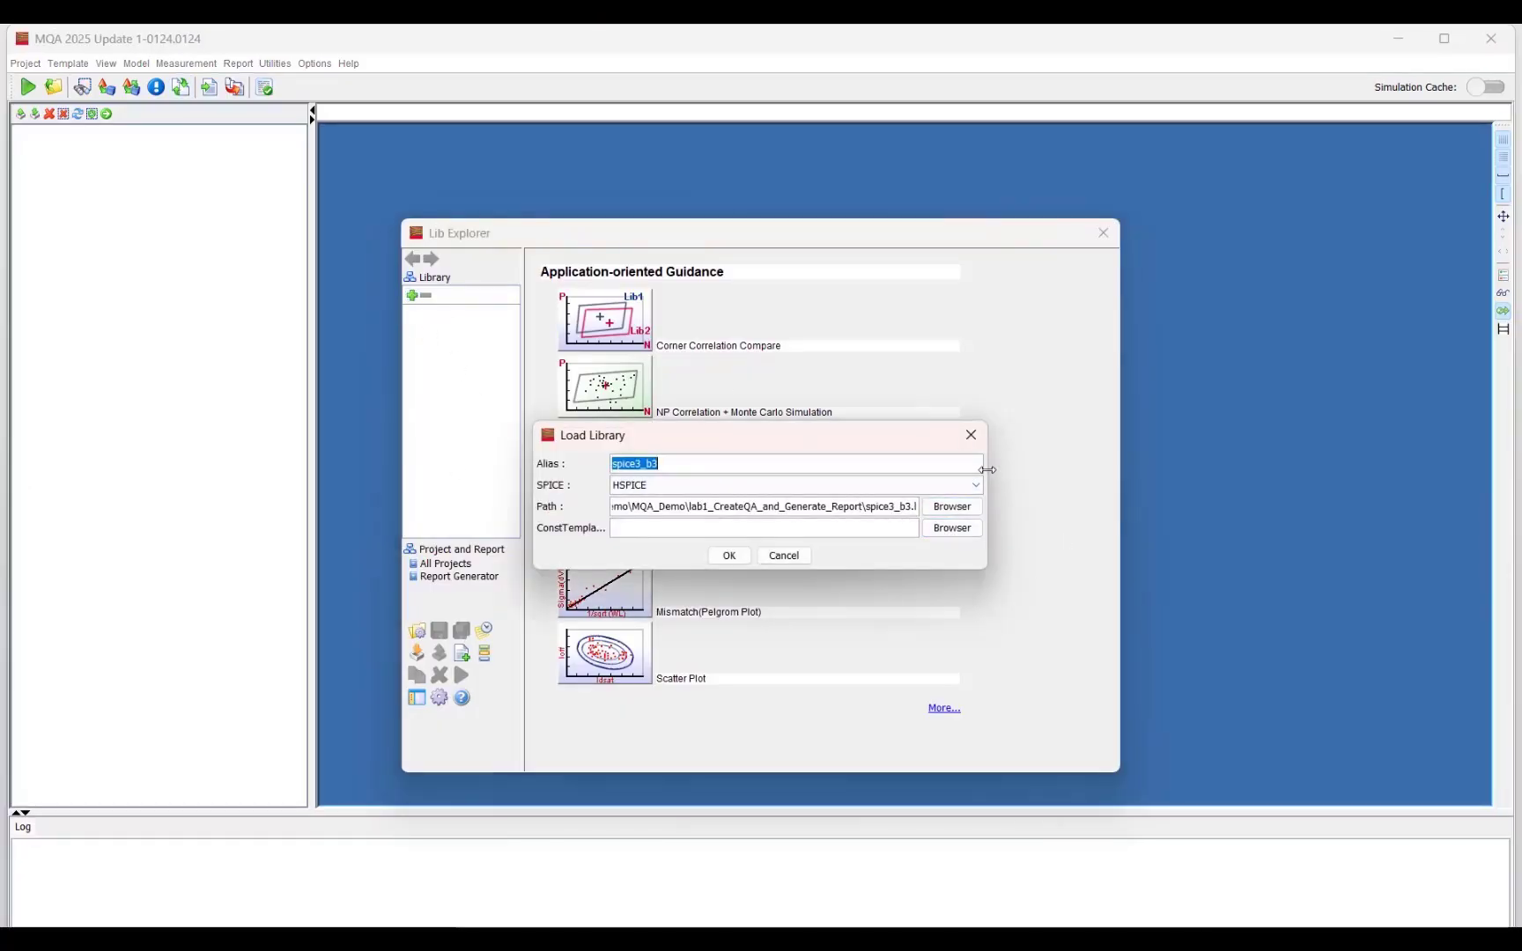
{"action": "left_click_drag", "start_coordinate": [987, 471], "coordinate": [1025, 472]}
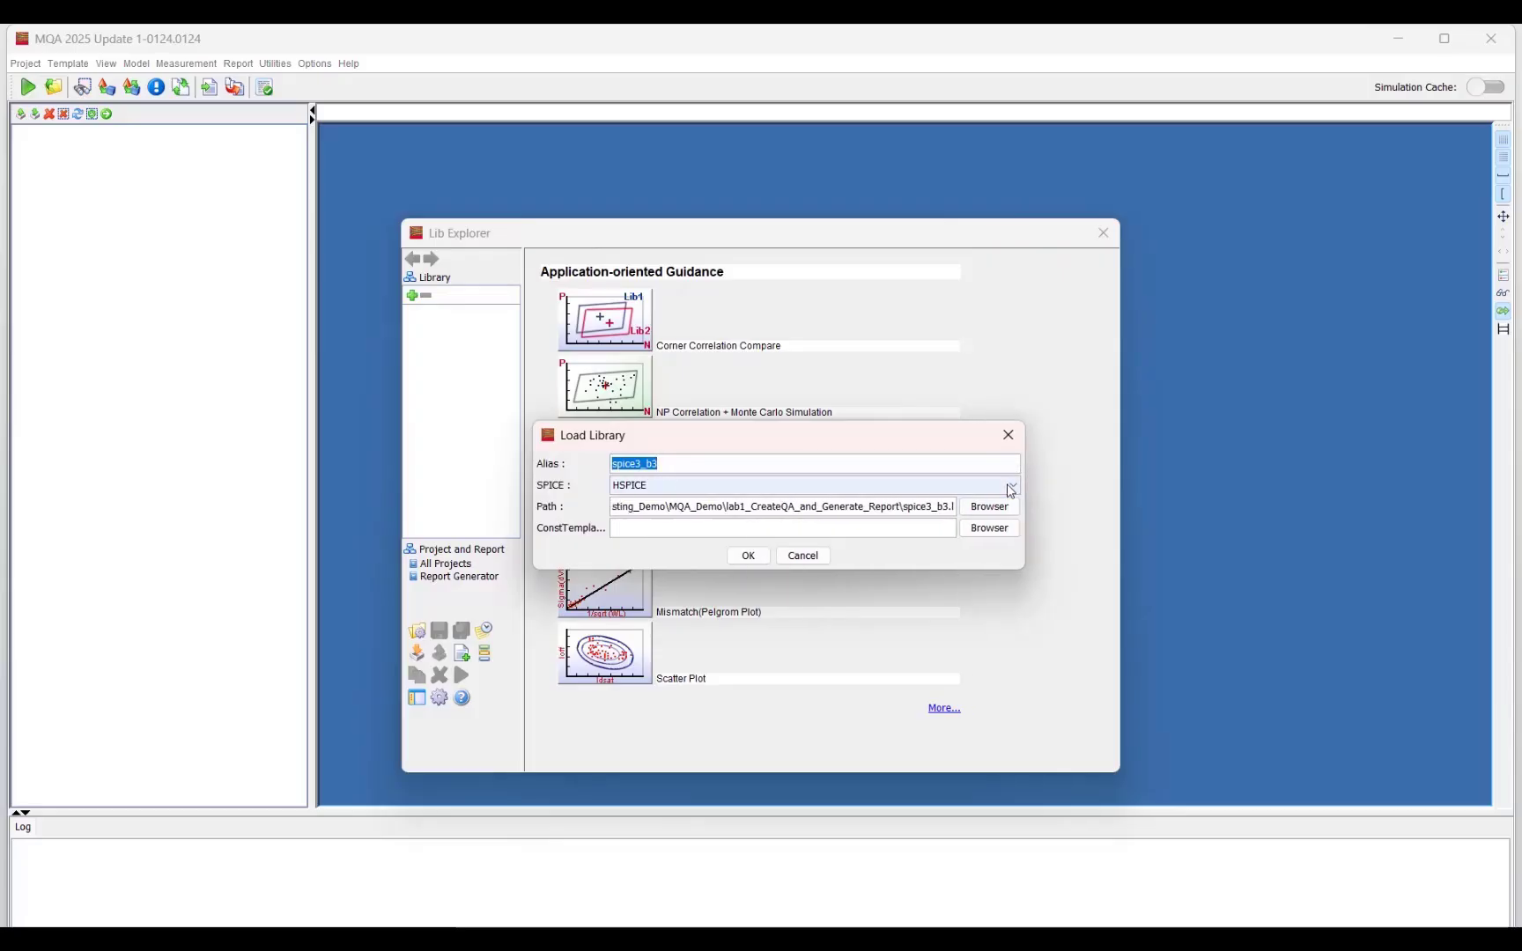
{"action": "left_click", "coordinate": [1010, 487]}
{"action": "left_click", "coordinate": [1010, 488]}
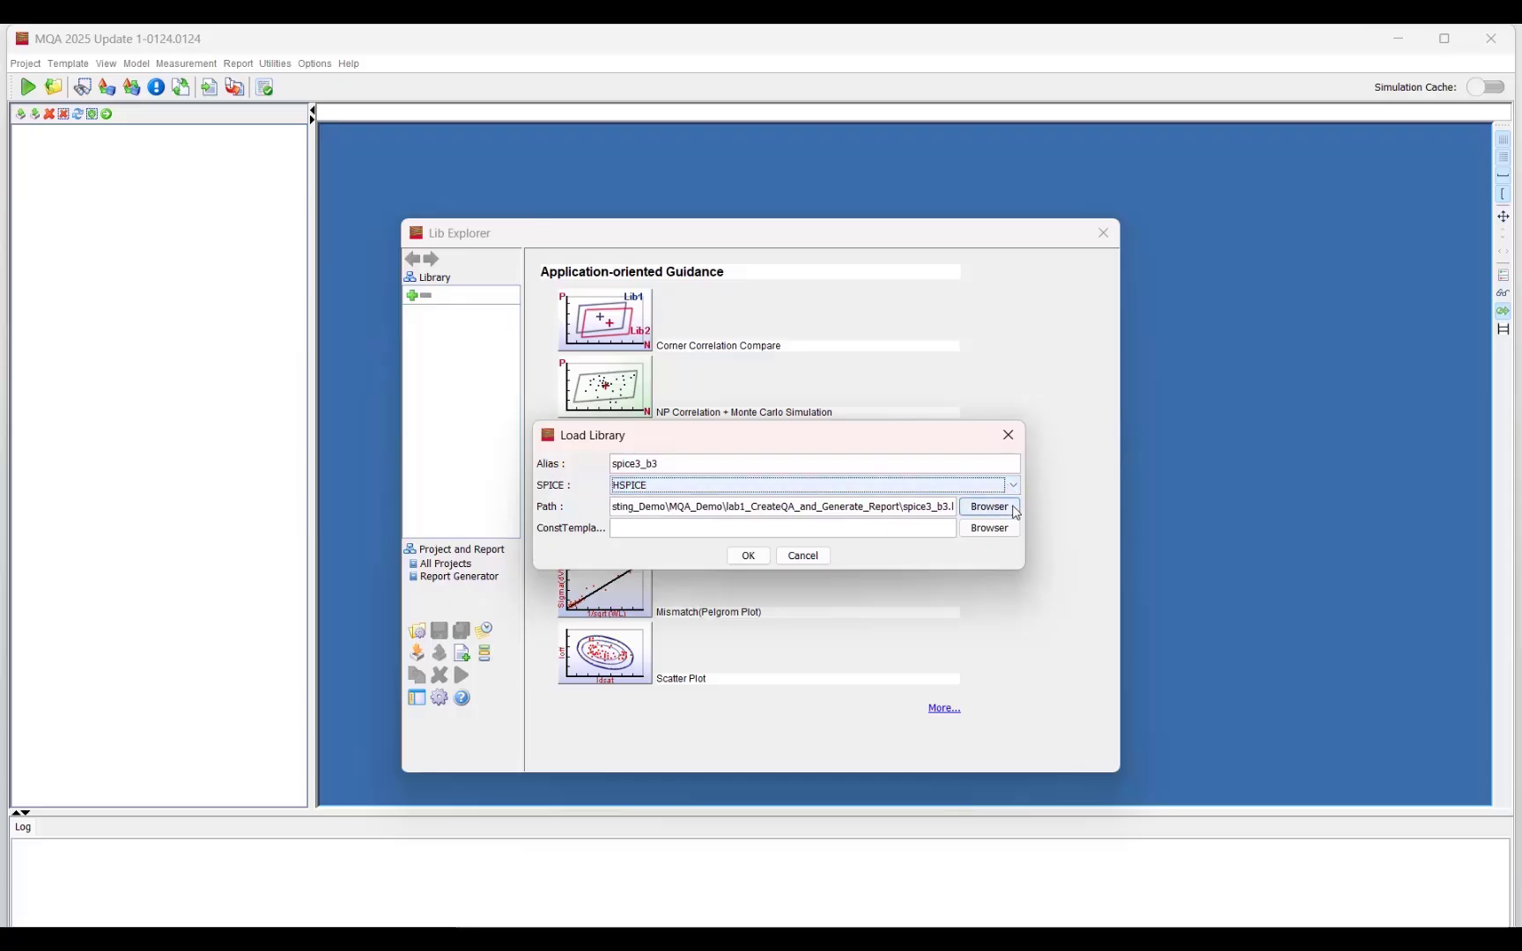
{"action": "left_click", "coordinate": [1006, 507]}
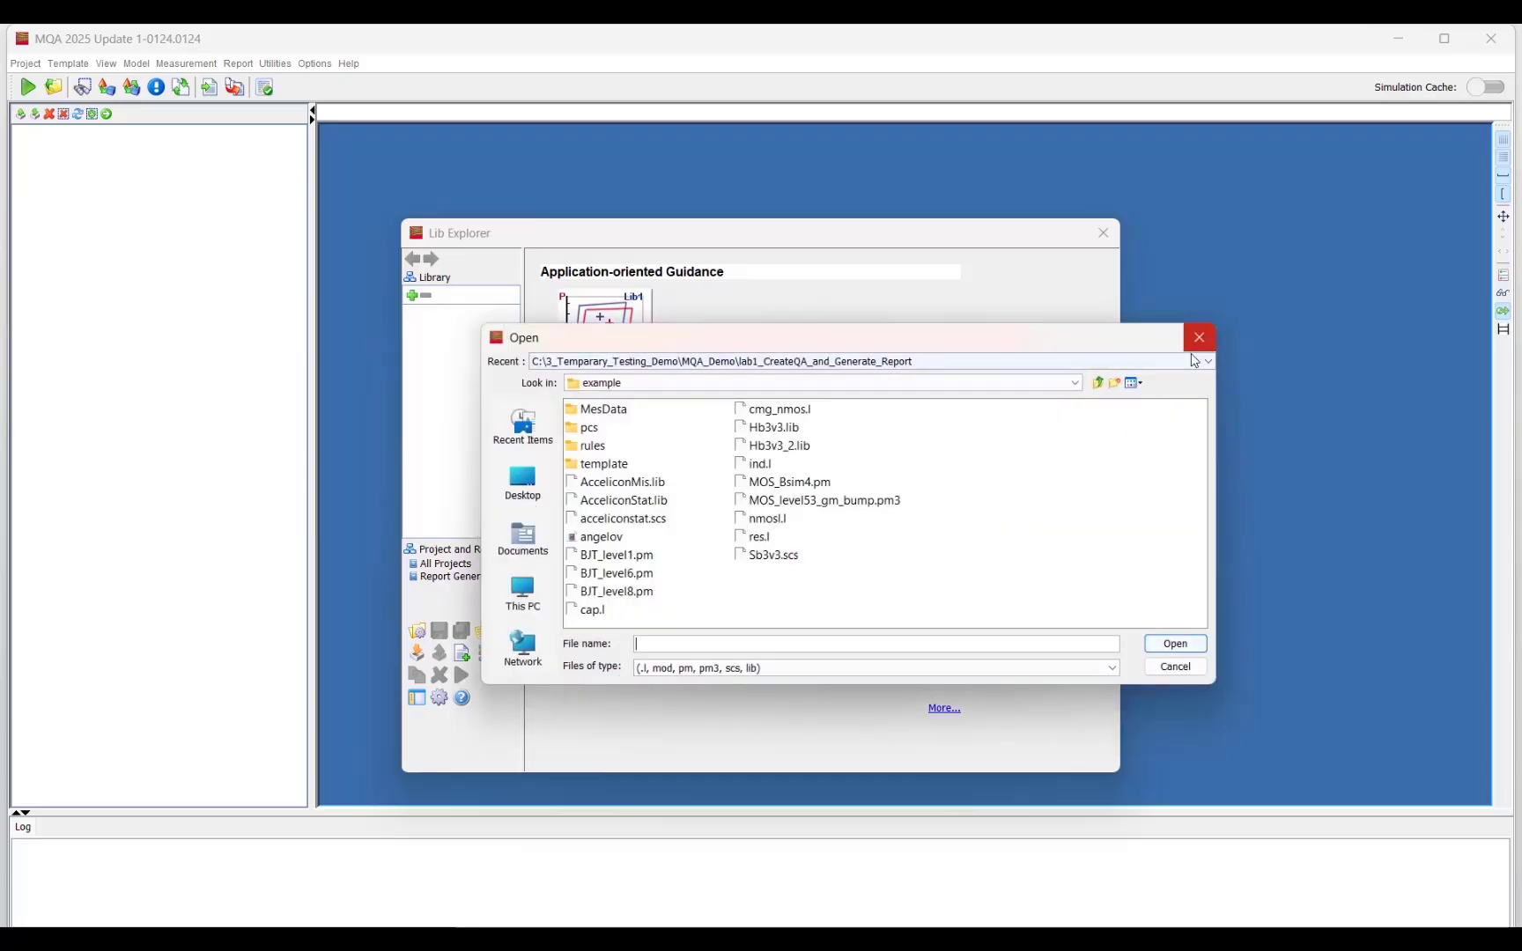
{"action": "left_click", "coordinate": [1061, 363]}
{"action": "left_click", "coordinate": [1057, 392]}
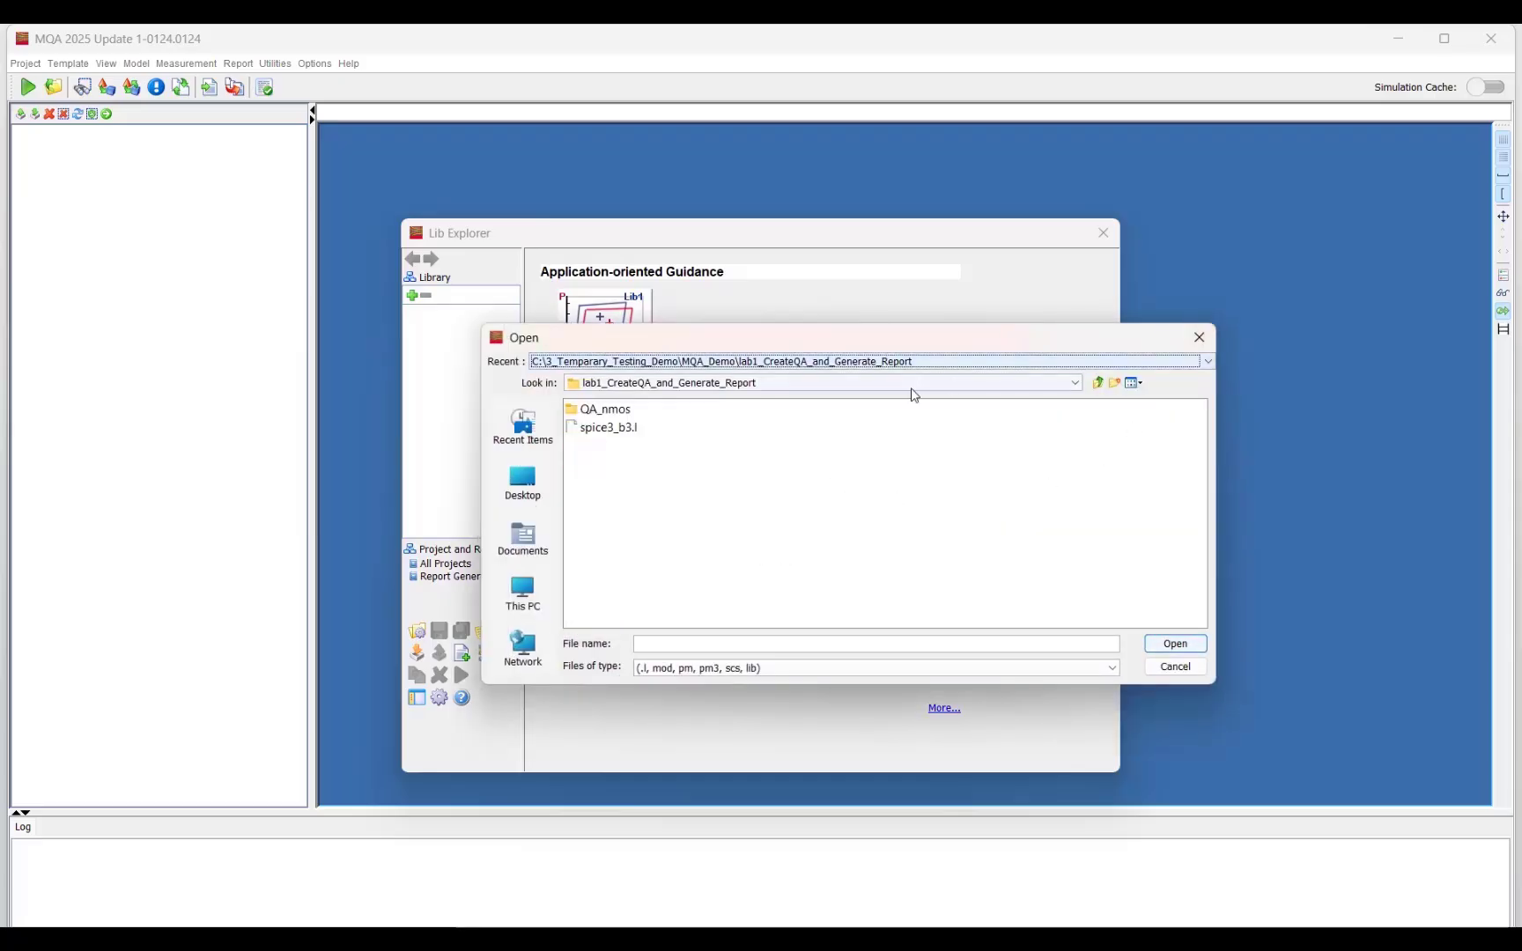
{"action": "left_click", "coordinate": [629, 430]}
{"action": "left_click", "coordinate": [1171, 644]}
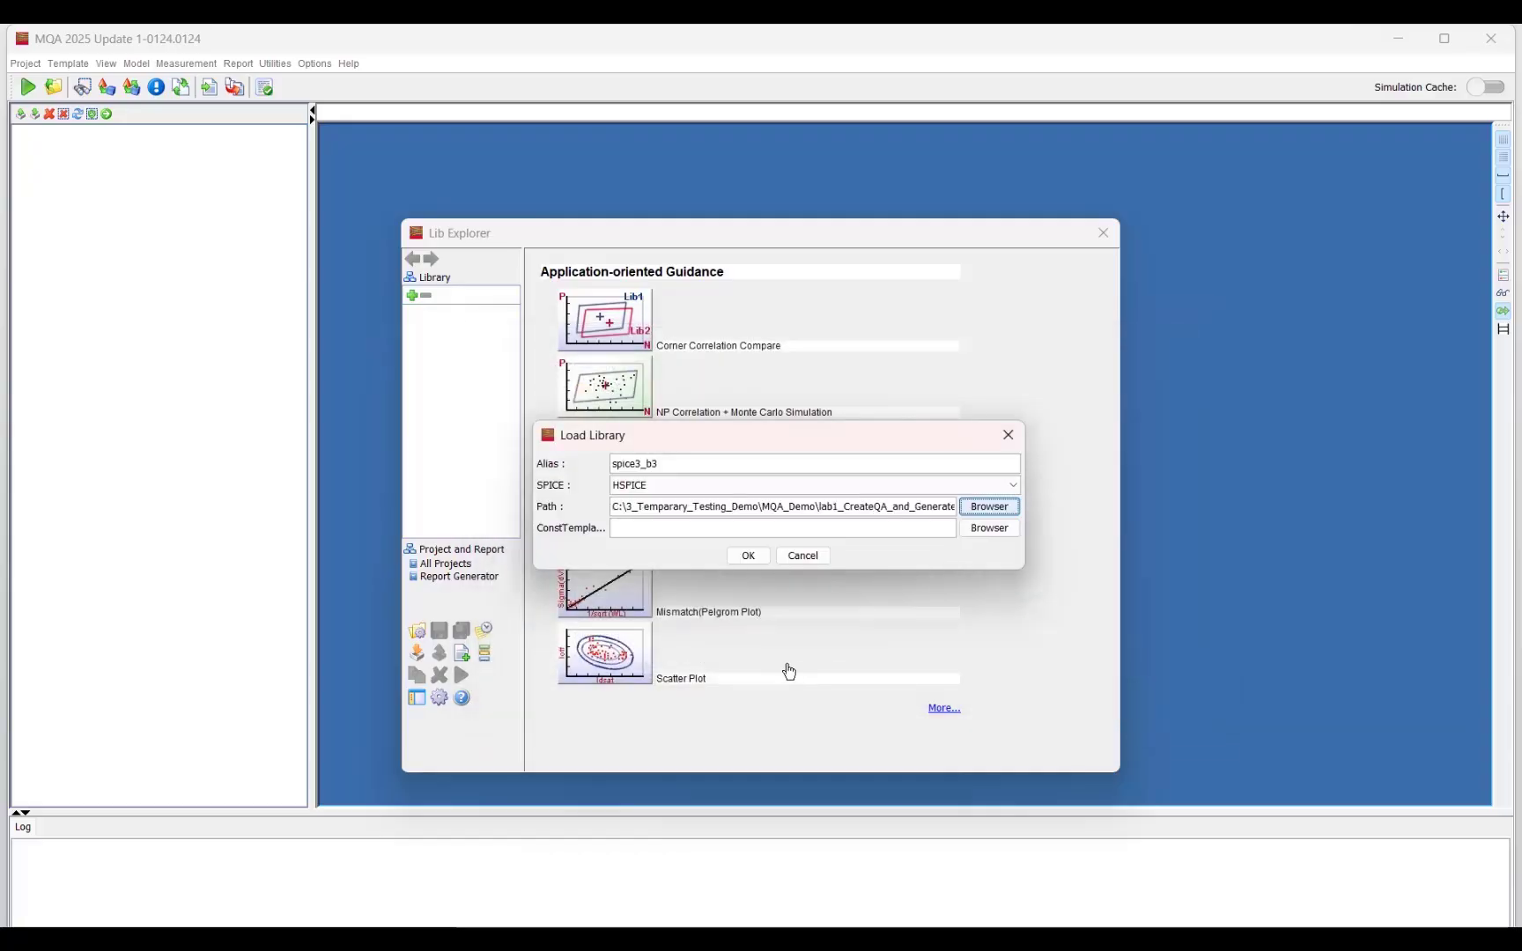
{"action": "left_click", "coordinate": [748, 556]}
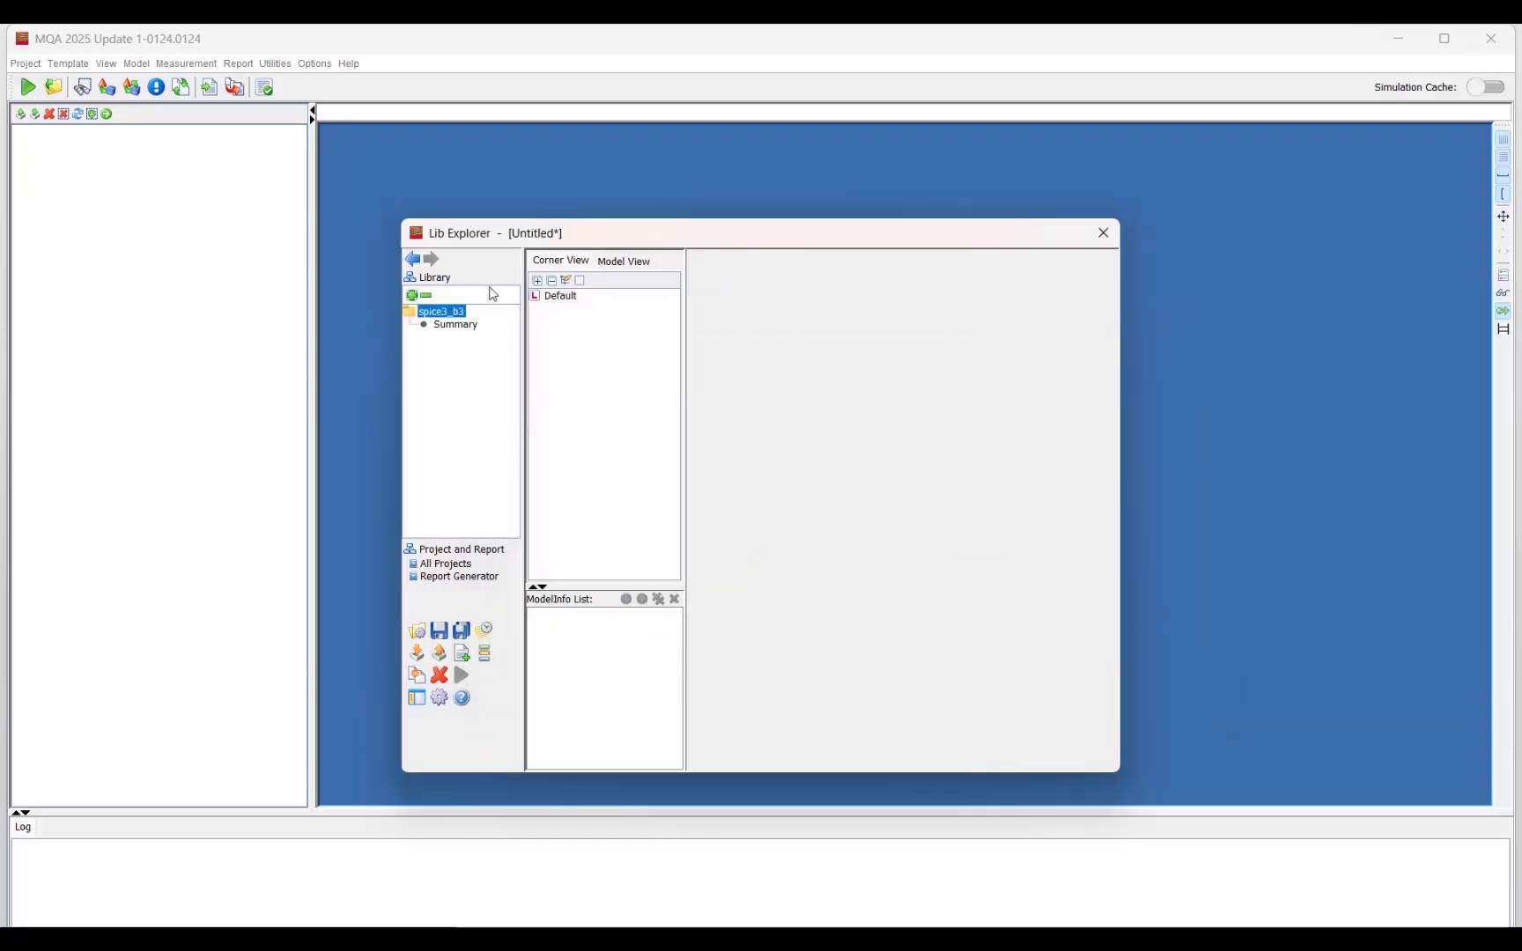
Step: Select the nmos model under the Default corner and widen Lib Explorer to show its constants in full
{"action": "double_click", "coordinate": [539, 299]}
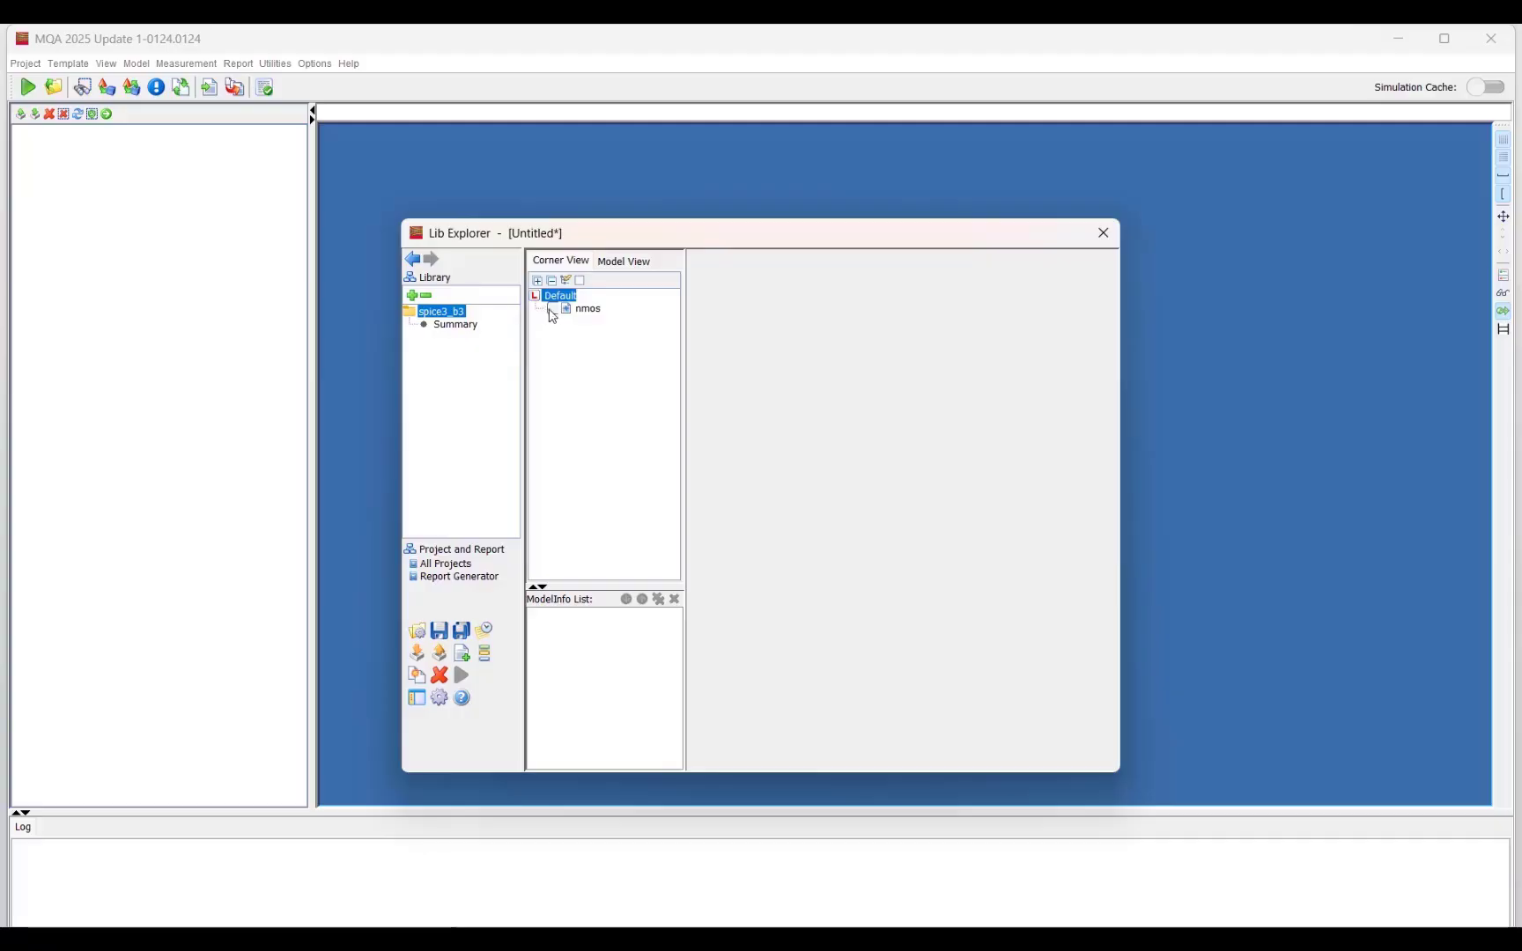
{"action": "left_click", "coordinate": [551, 309]}
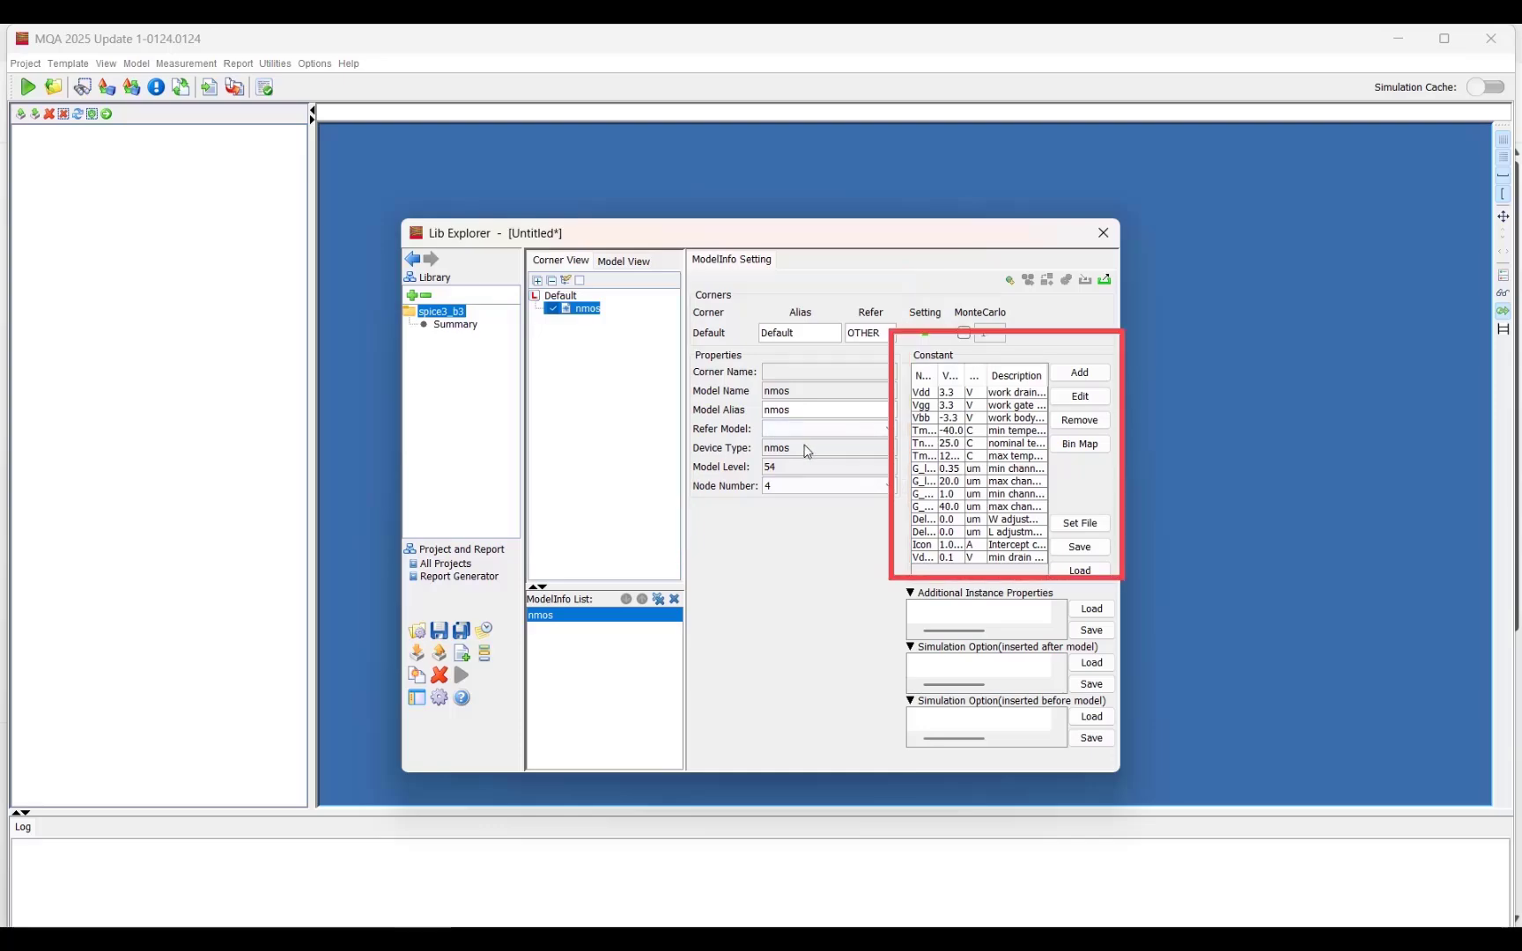
{"action": "left_click_drag", "start_coordinate": [1122, 414], "coordinate": [1294, 415]}
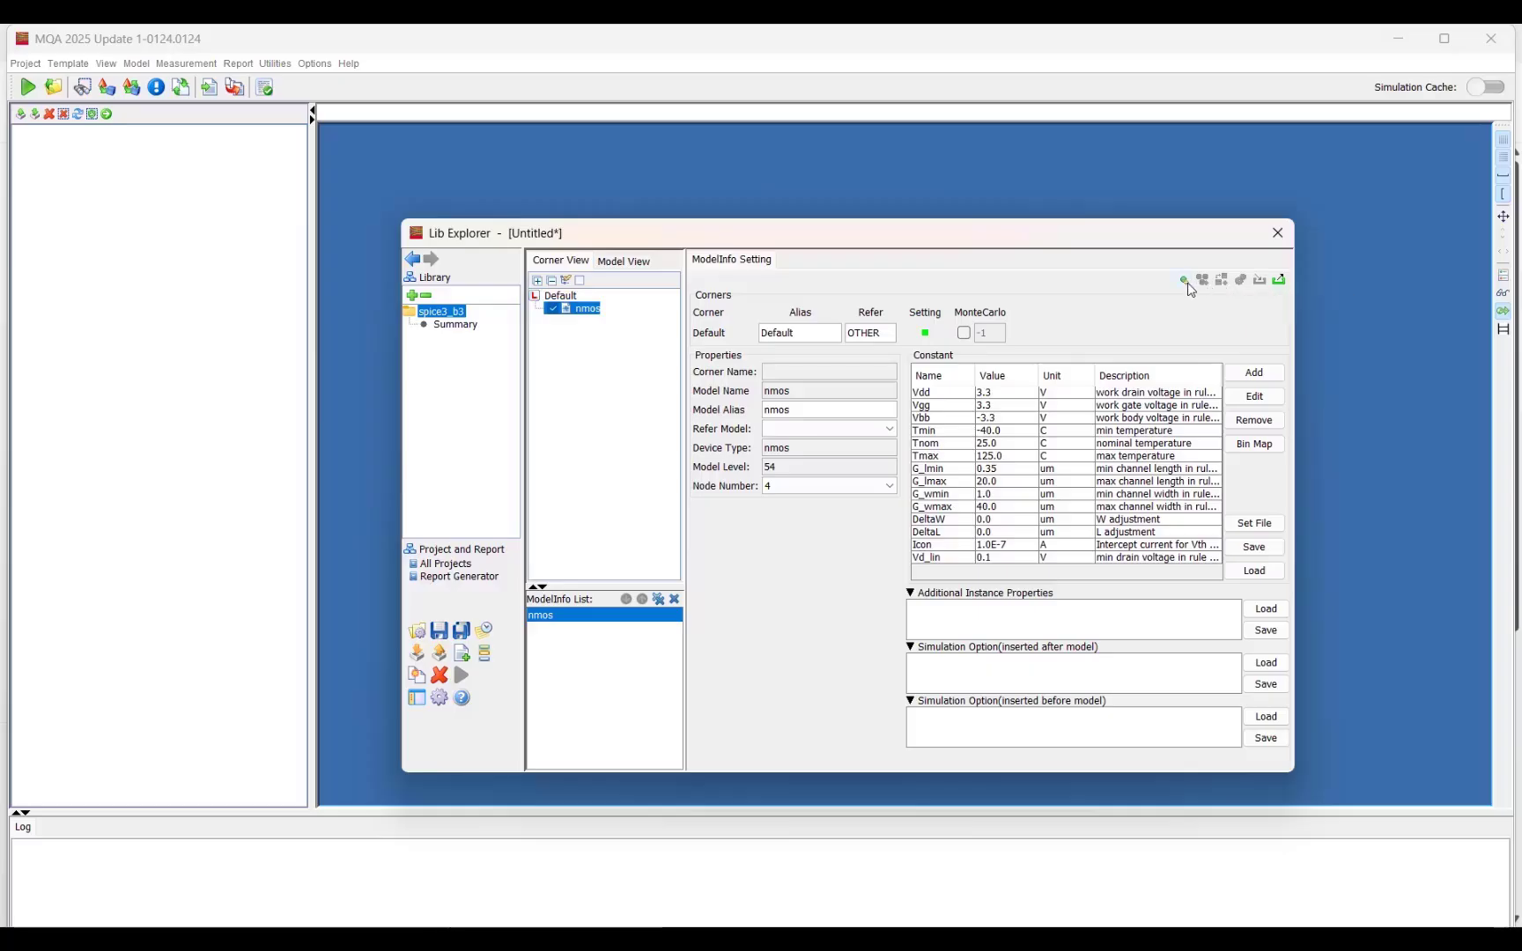
Step: Start a QA project for the nmos model and set its rule file to rule.index from the lab1_CreateQA_and_Generate_Report folder
{"action": "left_click", "coordinate": [1185, 281]}
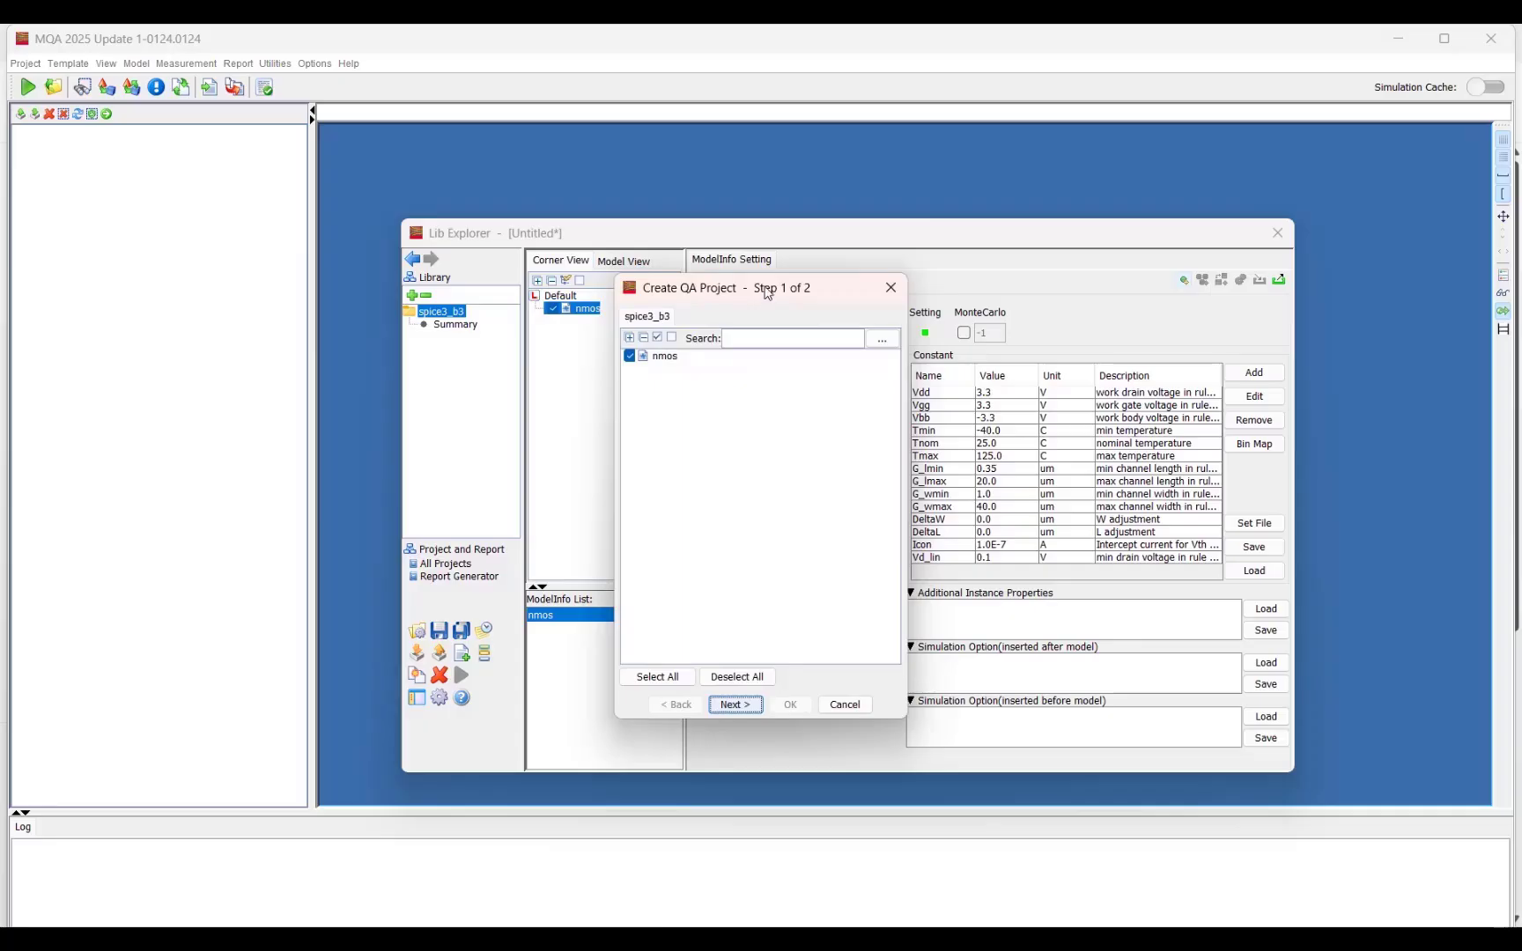
{"action": "left_click", "coordinate": [744, 708]}
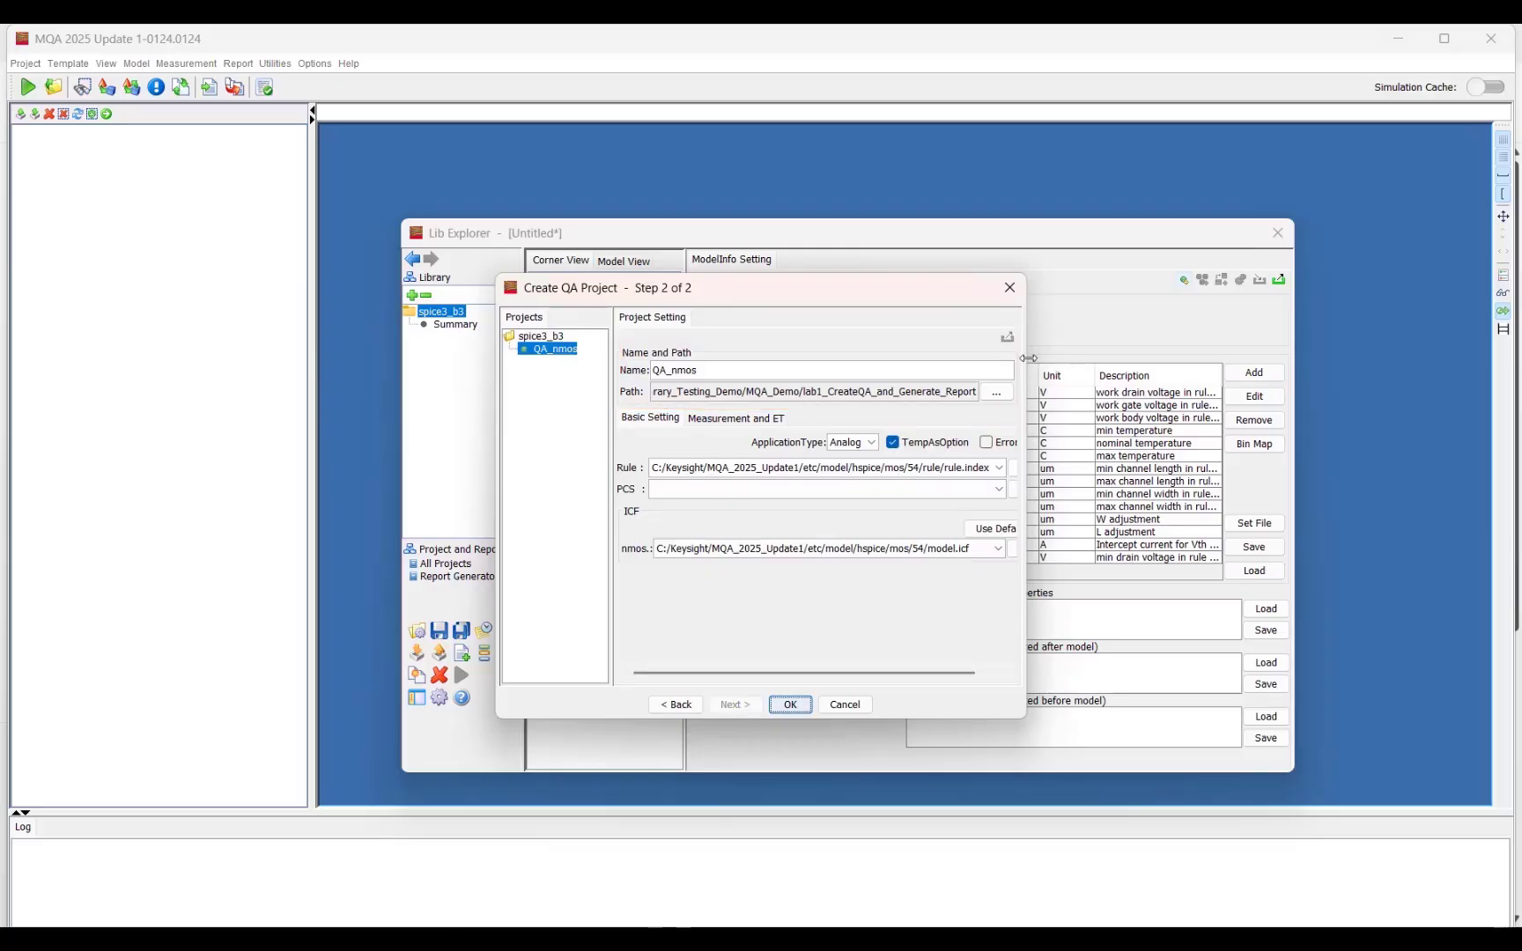
{"action": "left_click_drag", "start_coordinate": [1027, 359], "coordinate": [1058, 359]}
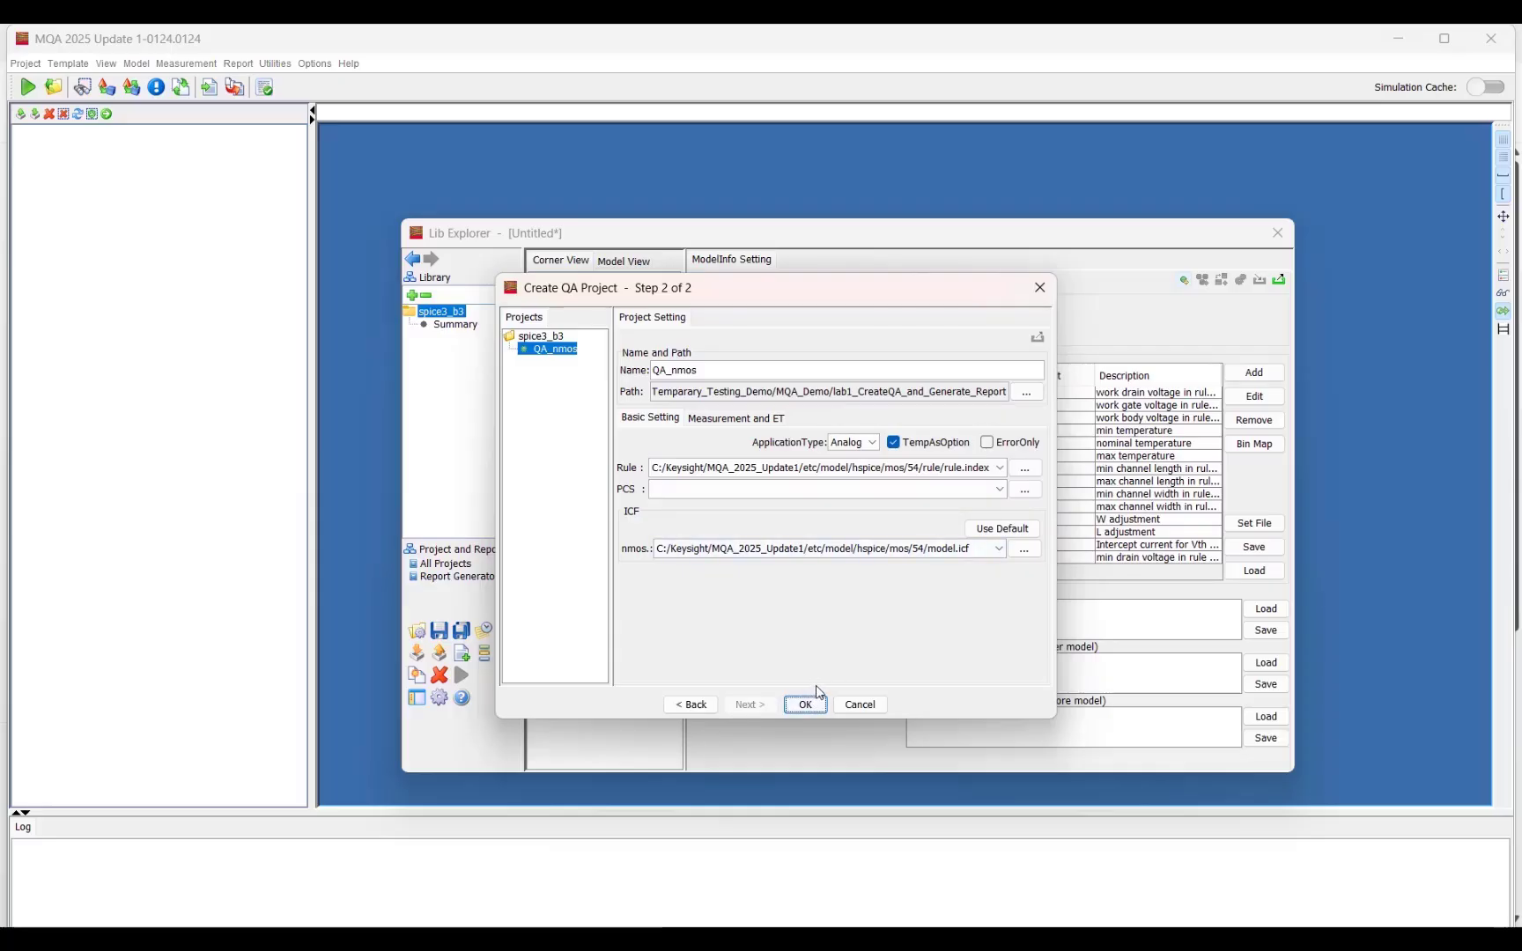
{"action": "left_click", "coordinate": [1033, 473]}
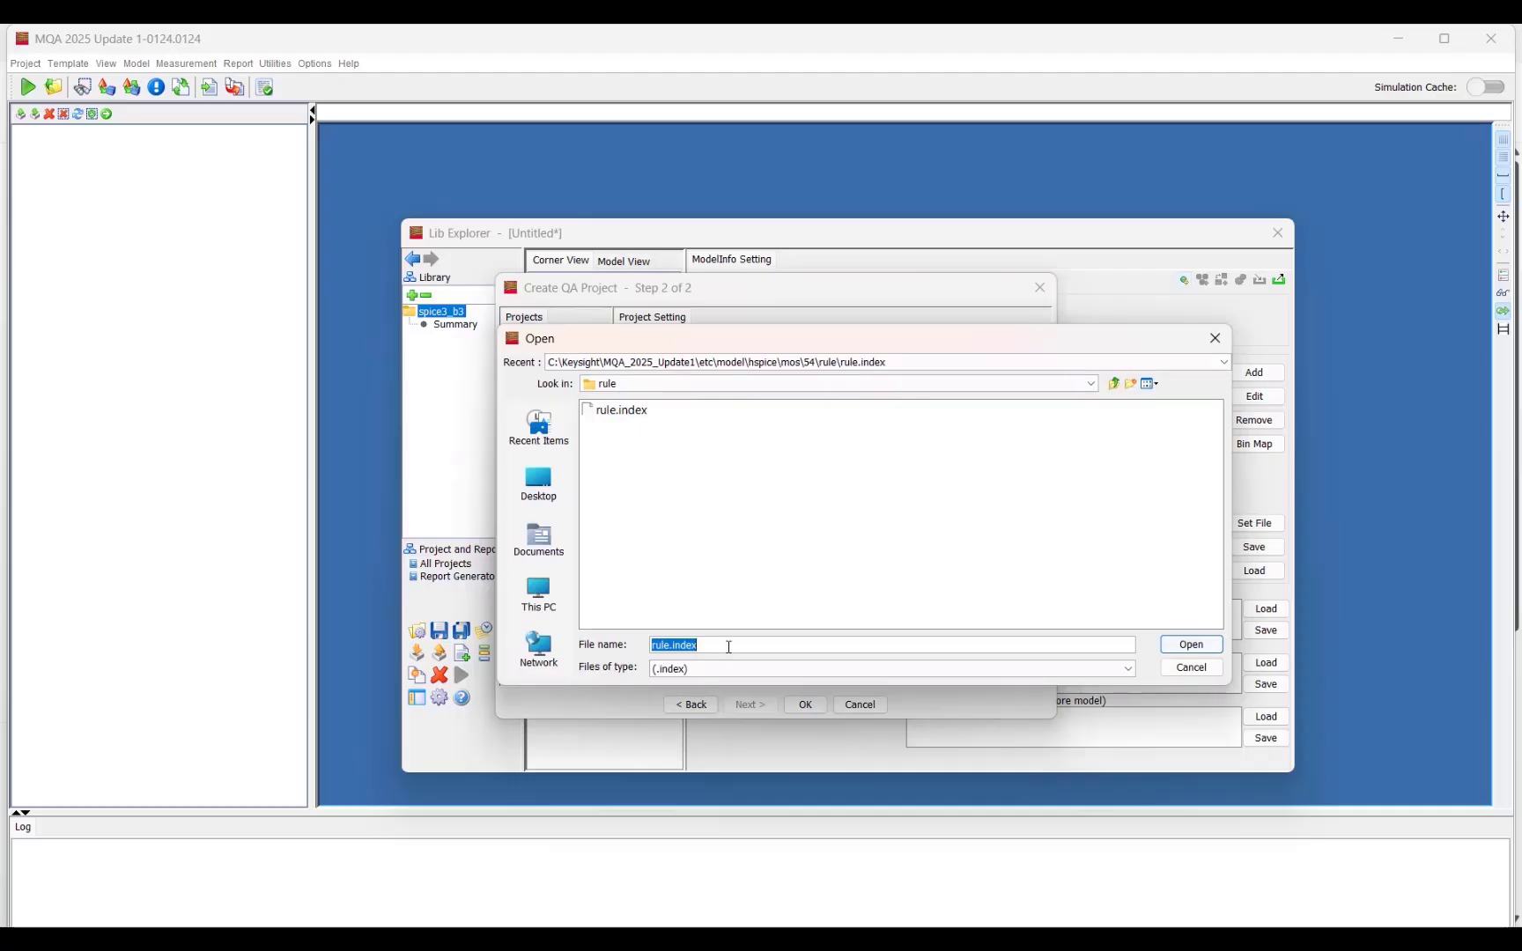
{"action": "left_click", "coordinate": [688, 646]}
{"action": "key", "text": "ctrl+a"}
{"action": "type", "text": "C:\\3_Temparary_Testing_Demo\\MQA_Demo\\lab1_CreateQA_and_Generate_Report"}
{"action": "left_click", "coordinate": [1171, 641]}
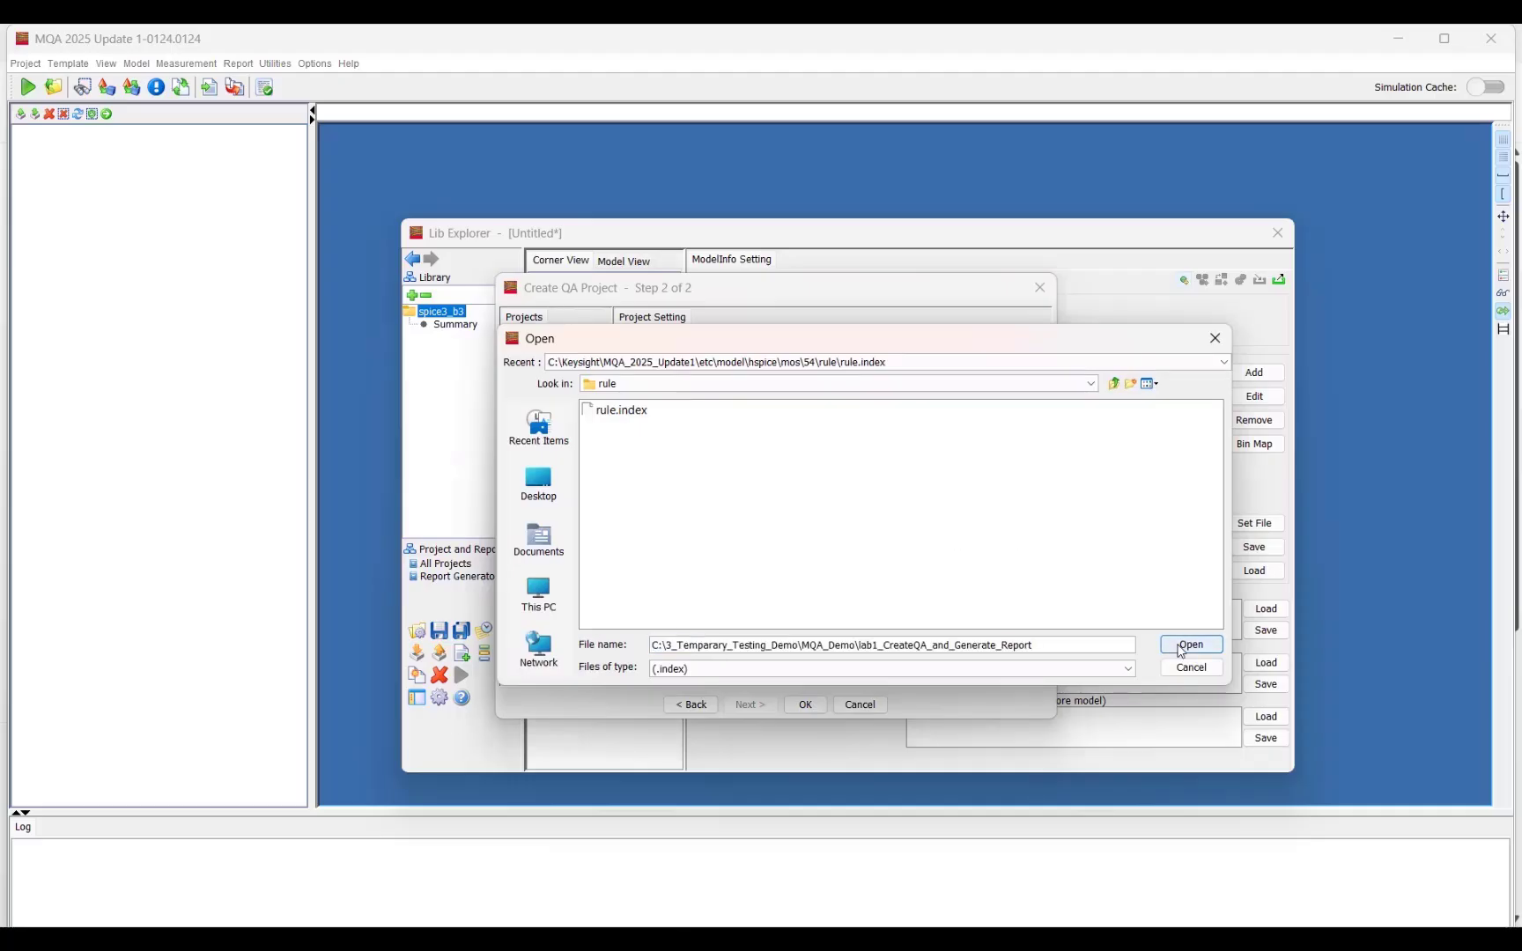
{"action": "left_click", "coordinate": [643, 420]}
{"action": "left_click", "coordinate": [1189, 645]}
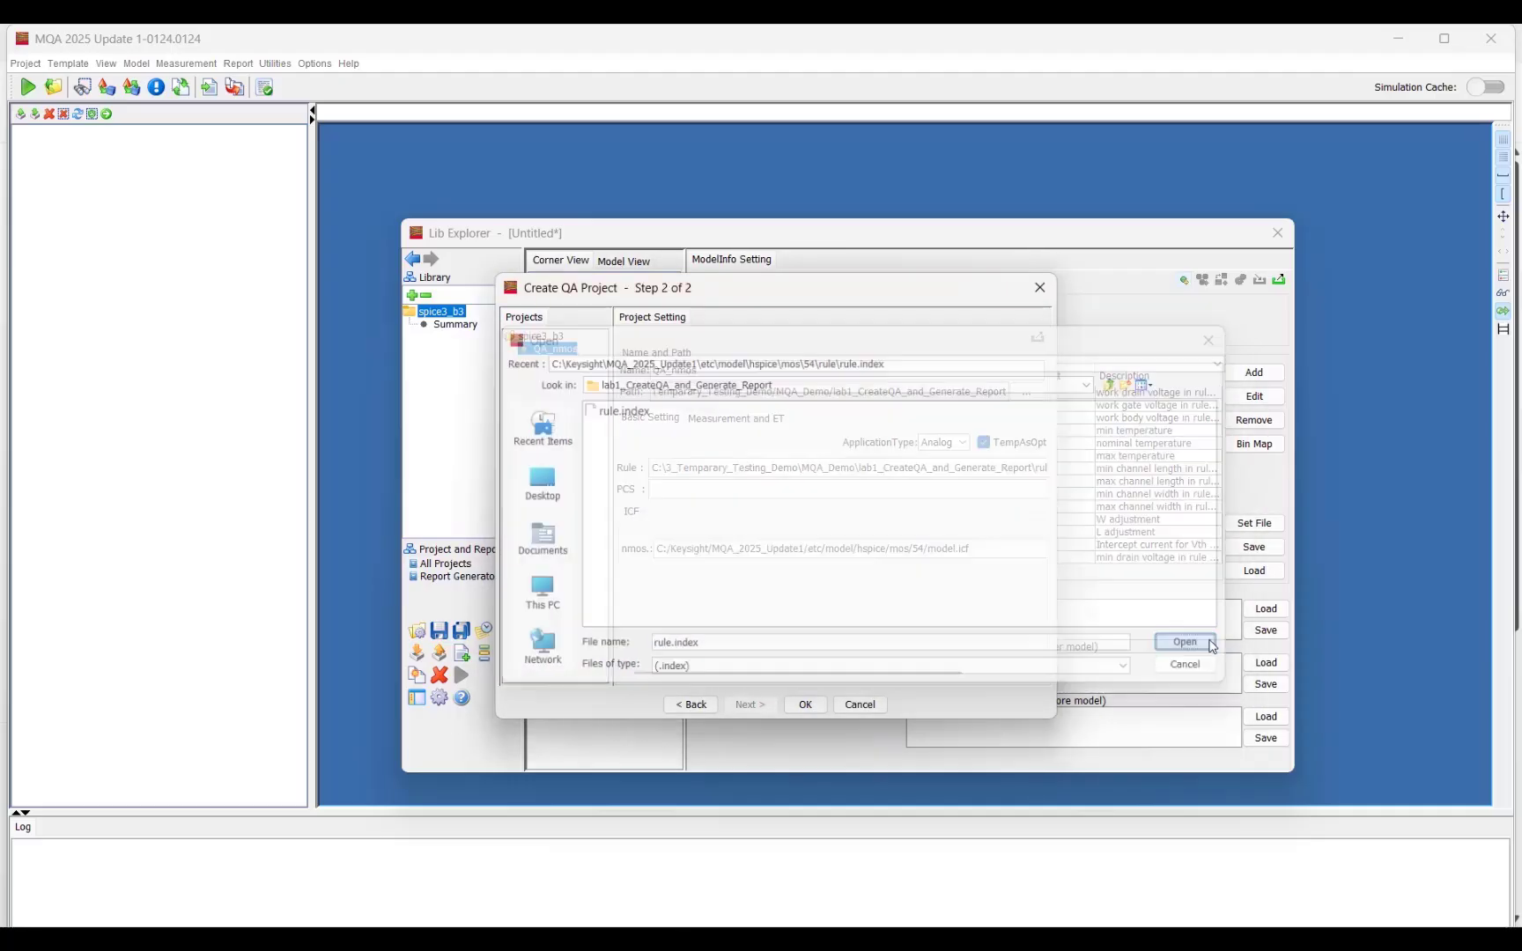
Step: Set the nmos ICF file to model.icf from the lab1_CreateQA_and_Generate_Report folder and create the QA_nmos project
{"action": "left_click_drag", "start_coordinate": [1061, 499], "coordinate": [1208, 499]}
{"action": "left_click", "coordinate": [1183, 553]}
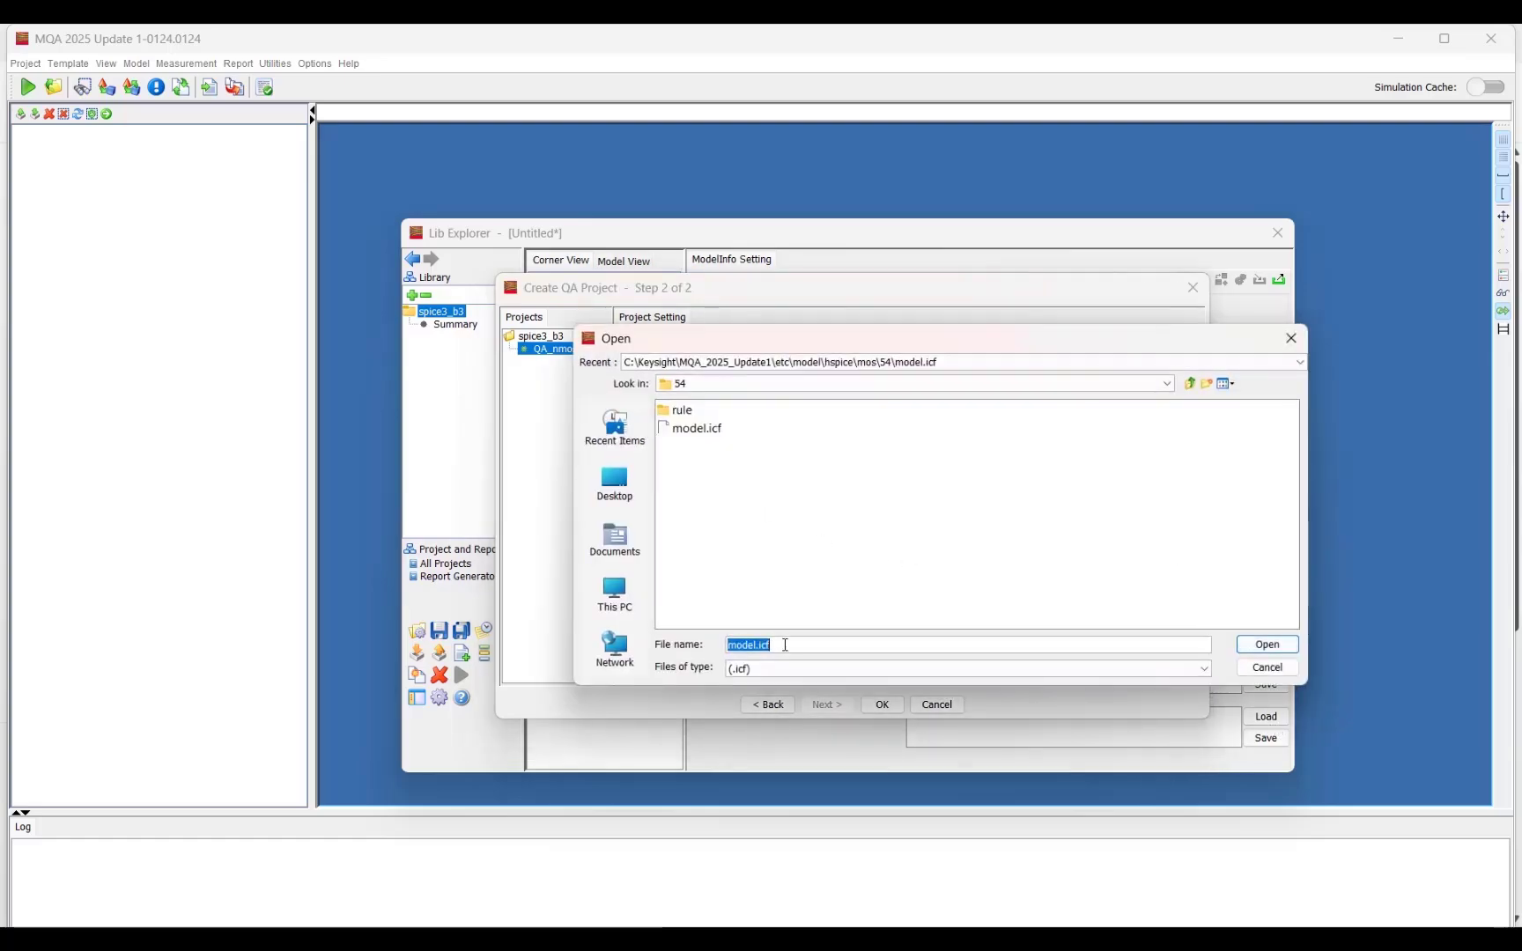
{"action": "type", "text": "C:\\3_Temparary_Testing_Demo\\MQA_Demo\\lab1_CreateQA_and_Generate_Report"}
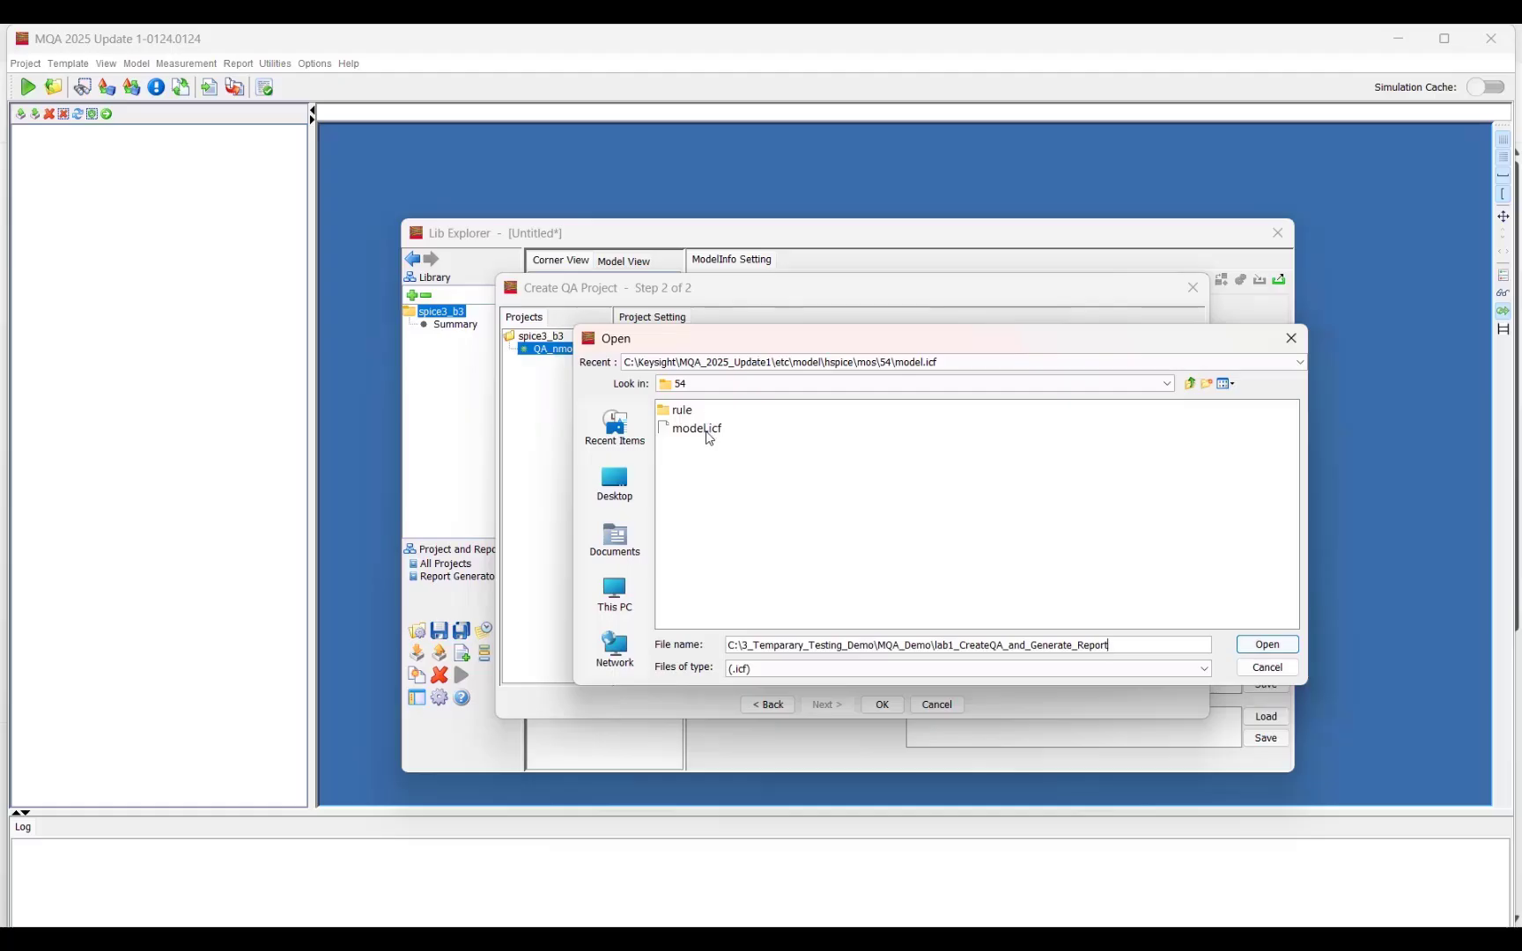
{"action": "left_click", "coordinate": [1266, 644]}
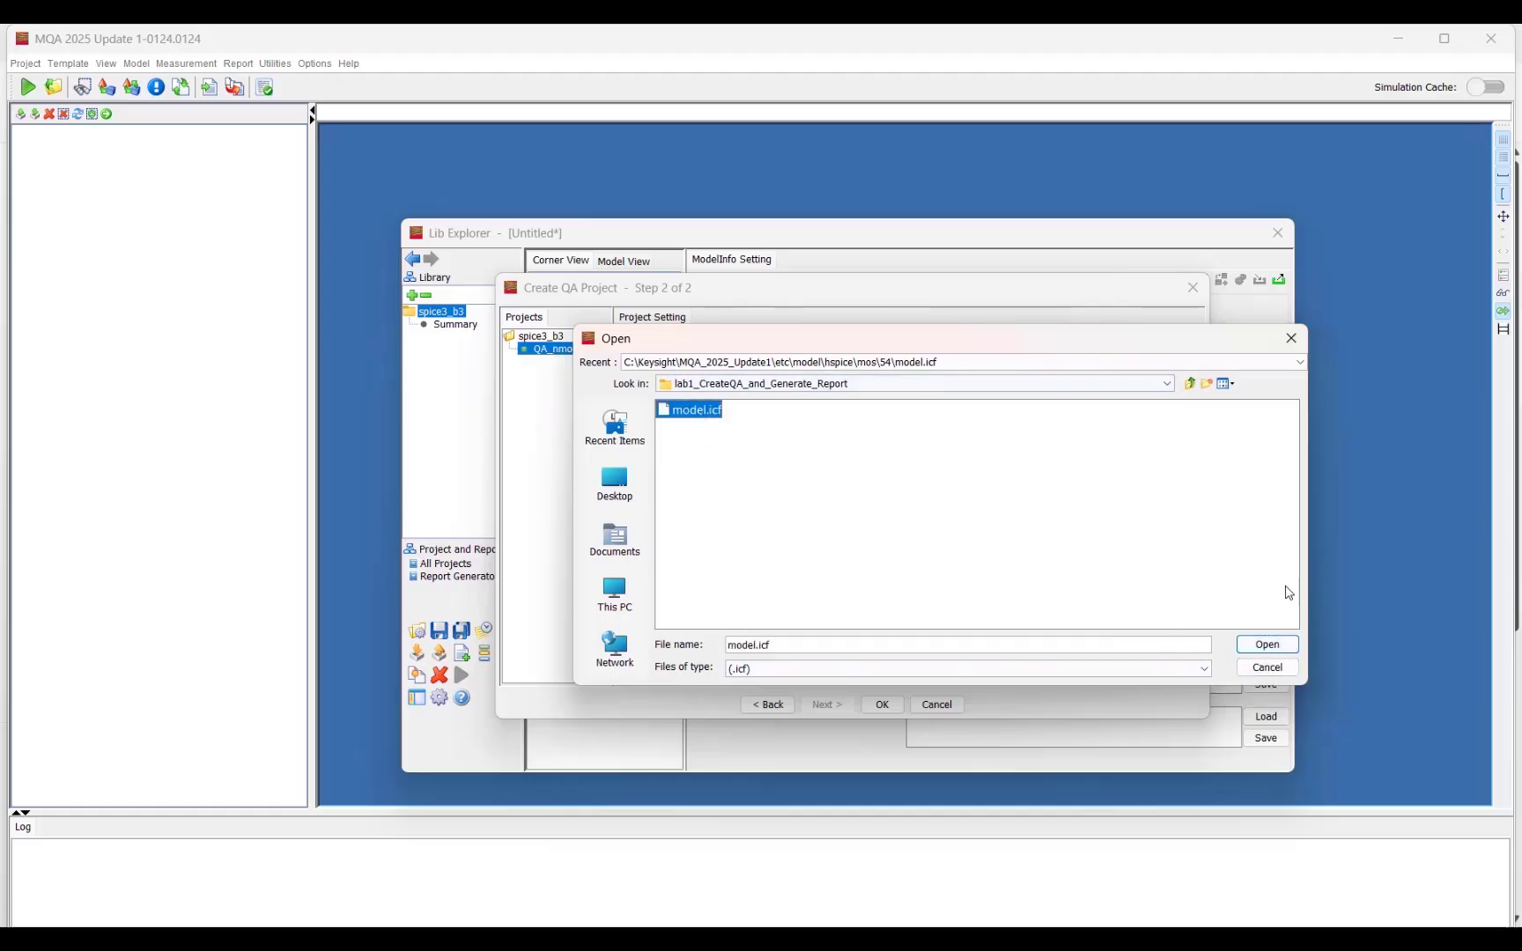
{"action": "left_click", "coordinate": [1267, 643]}
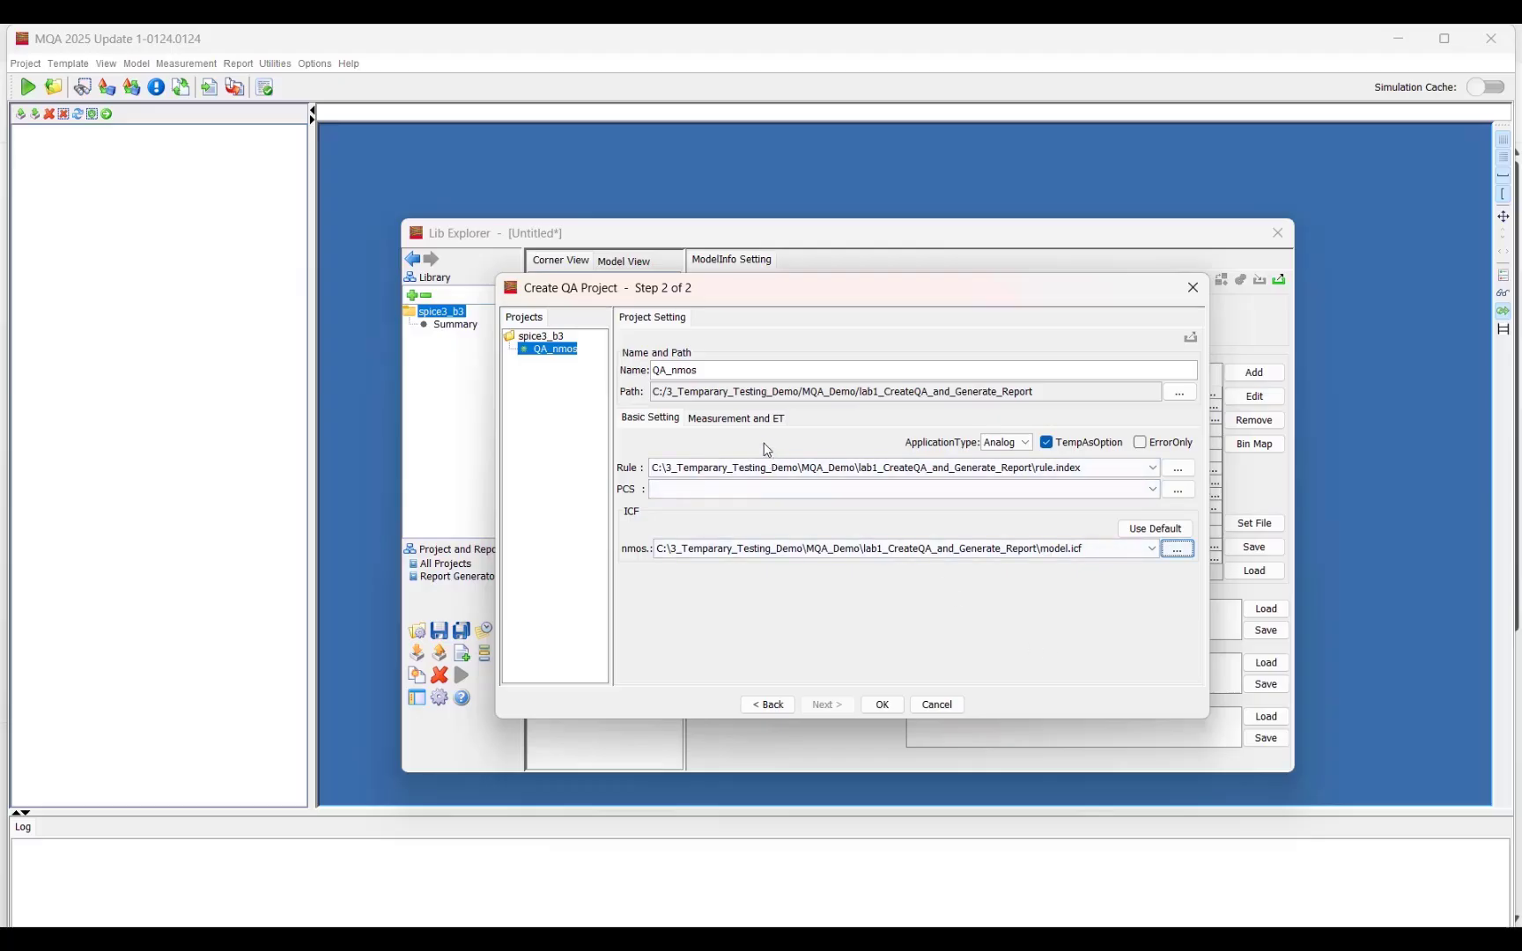
{"action": "left_click", "coordinate": [880, 705]}
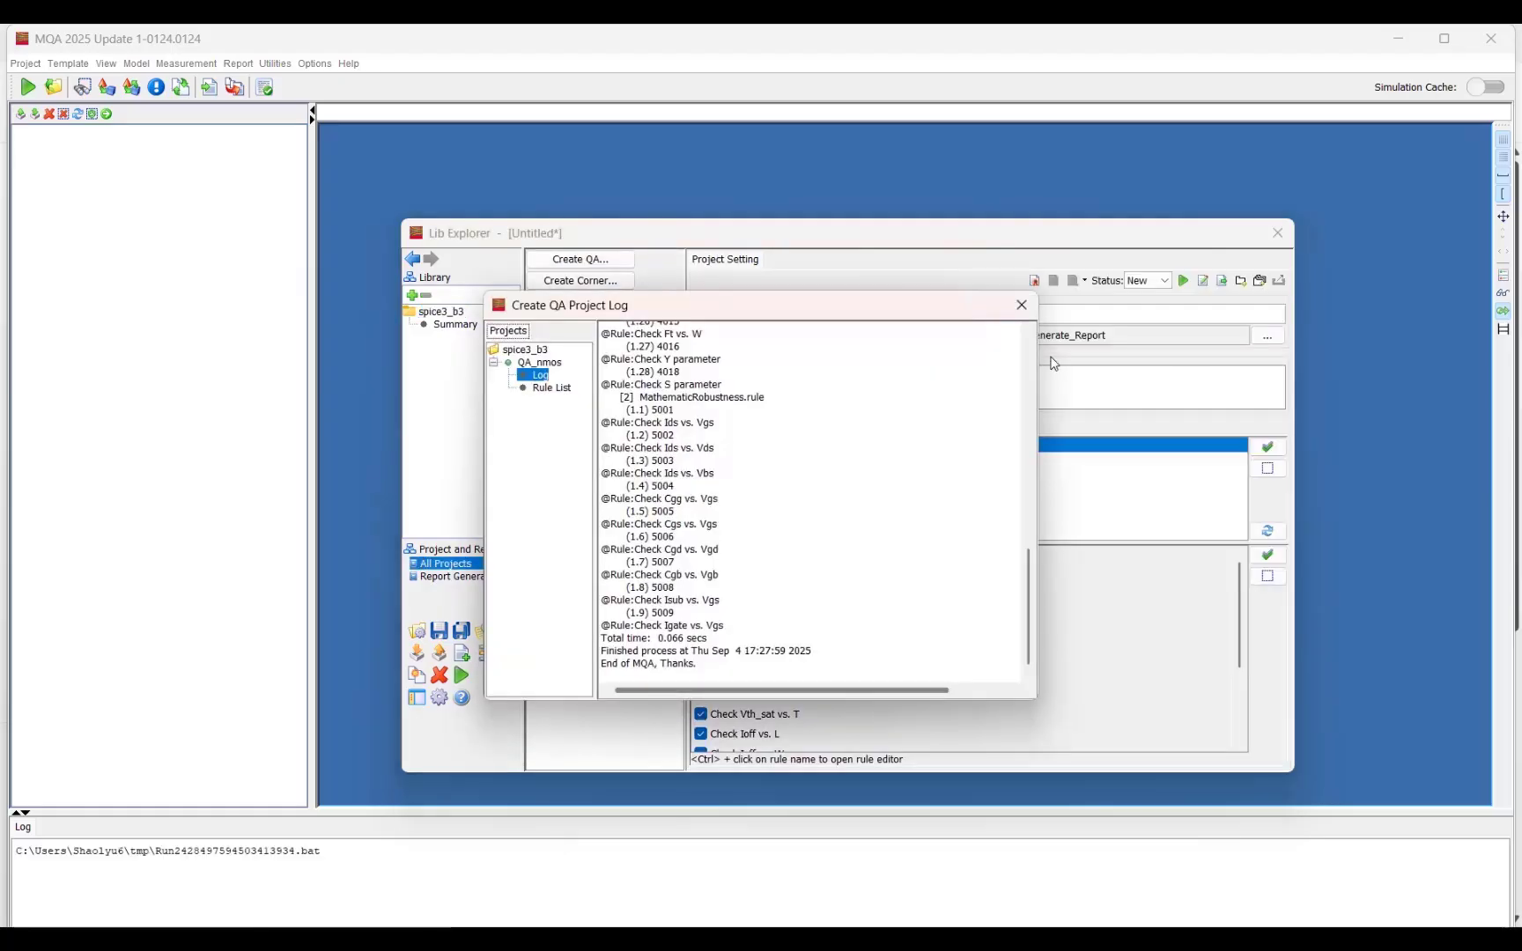
{"action": "left_click", "coordinate": [1020, 305]}
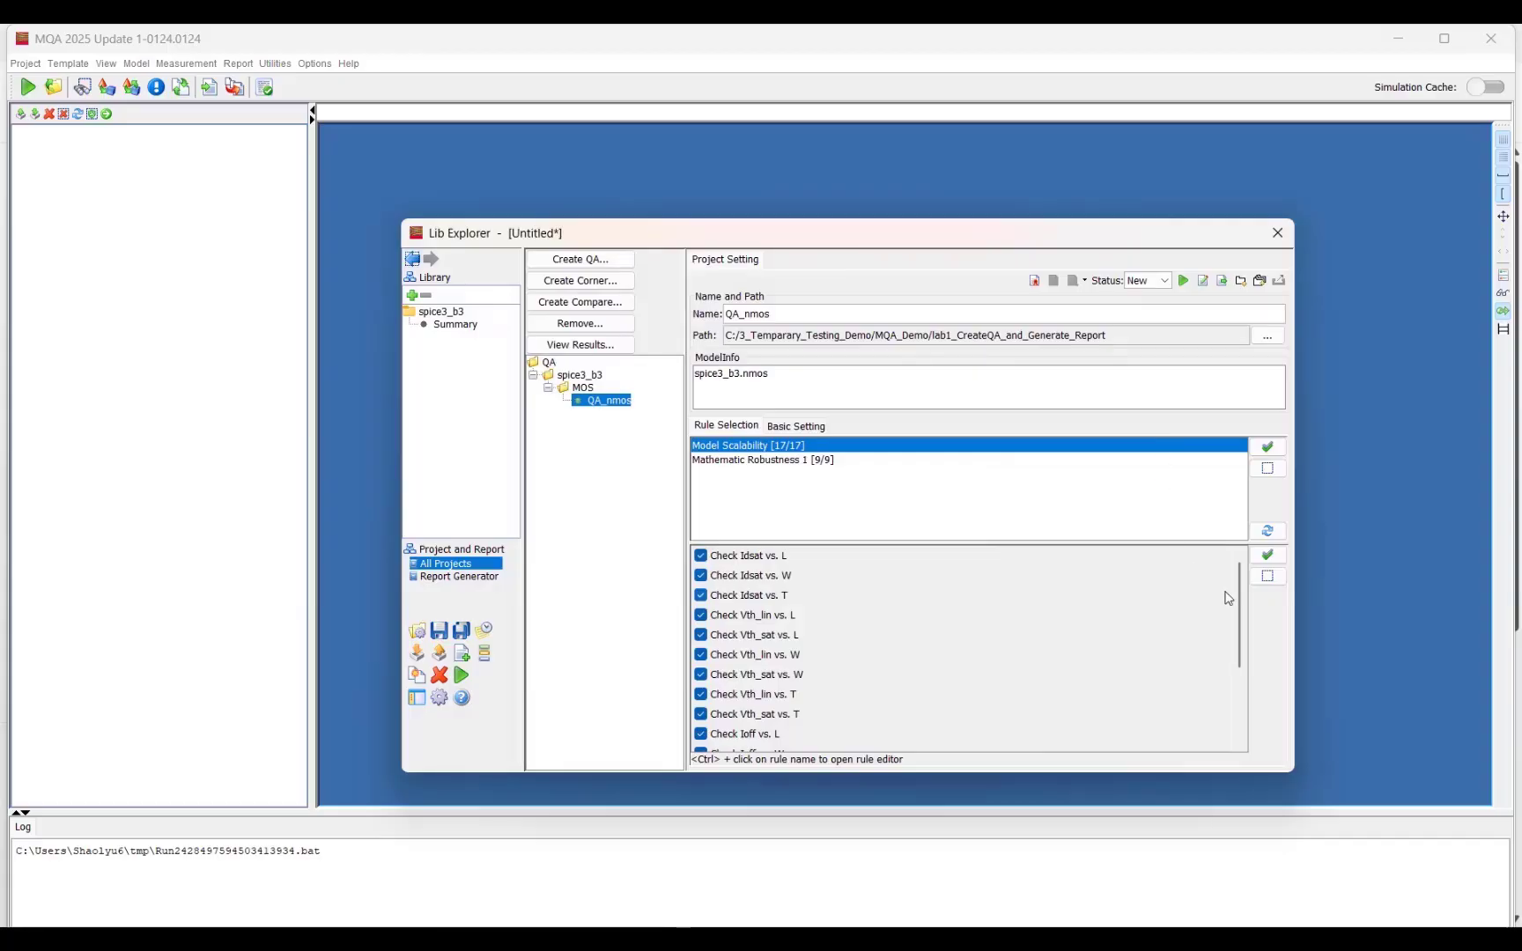
Step: Deselect all rules and enable only Check Idsat vs. L and Check Idsat vs. W under Model Scalability
{"action": "left_click", "coordinate": [1267, 468]}
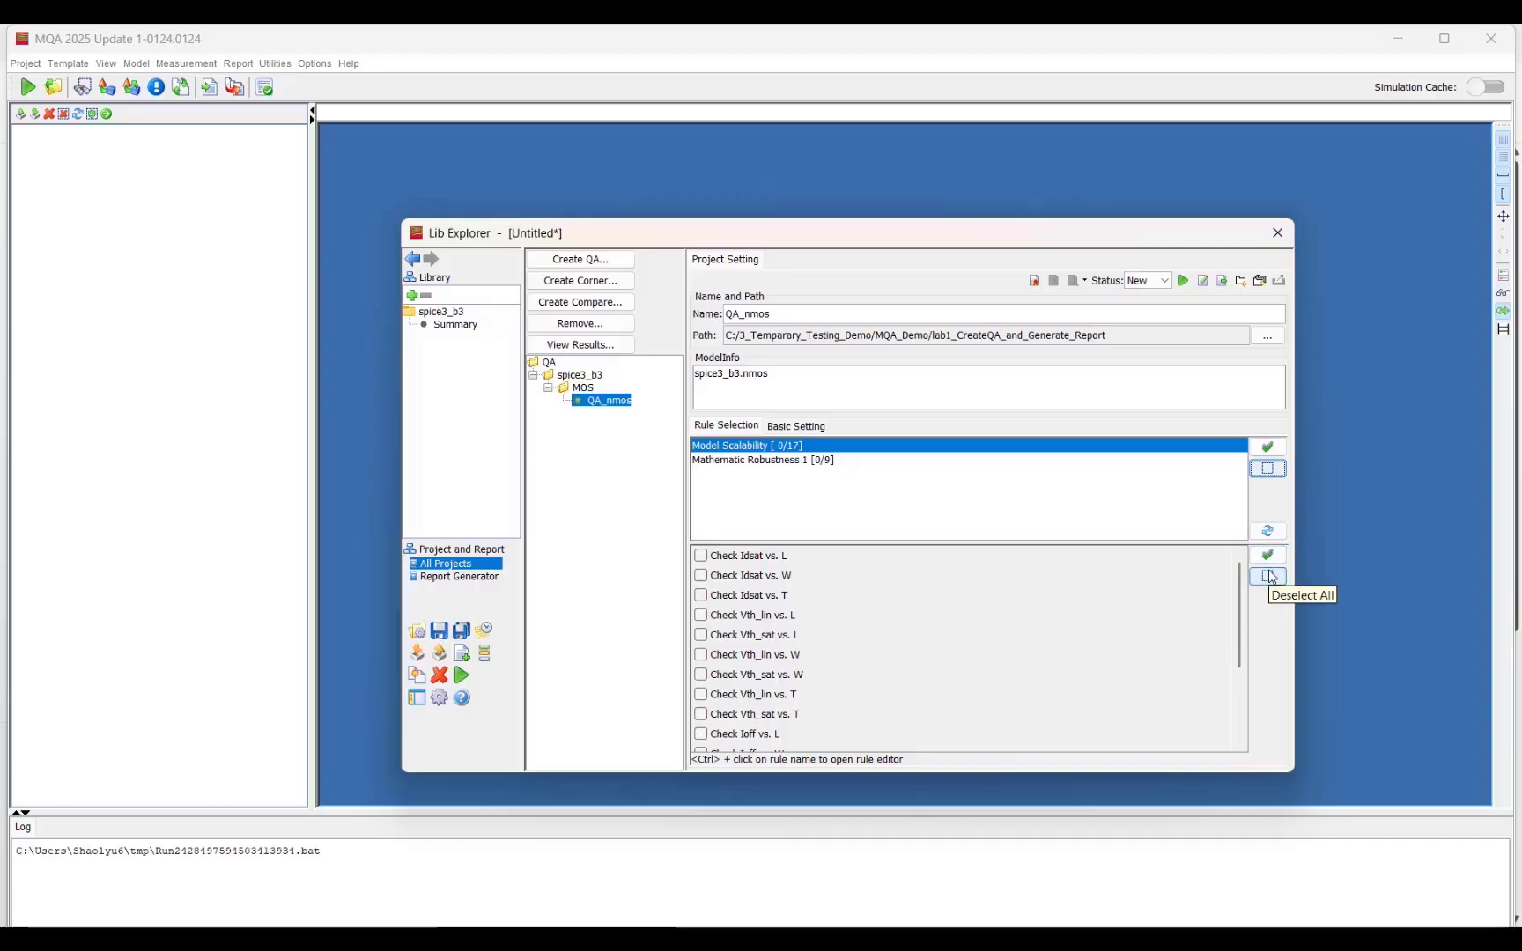
{"action": "left_click", "coordinate": [784, 459]}
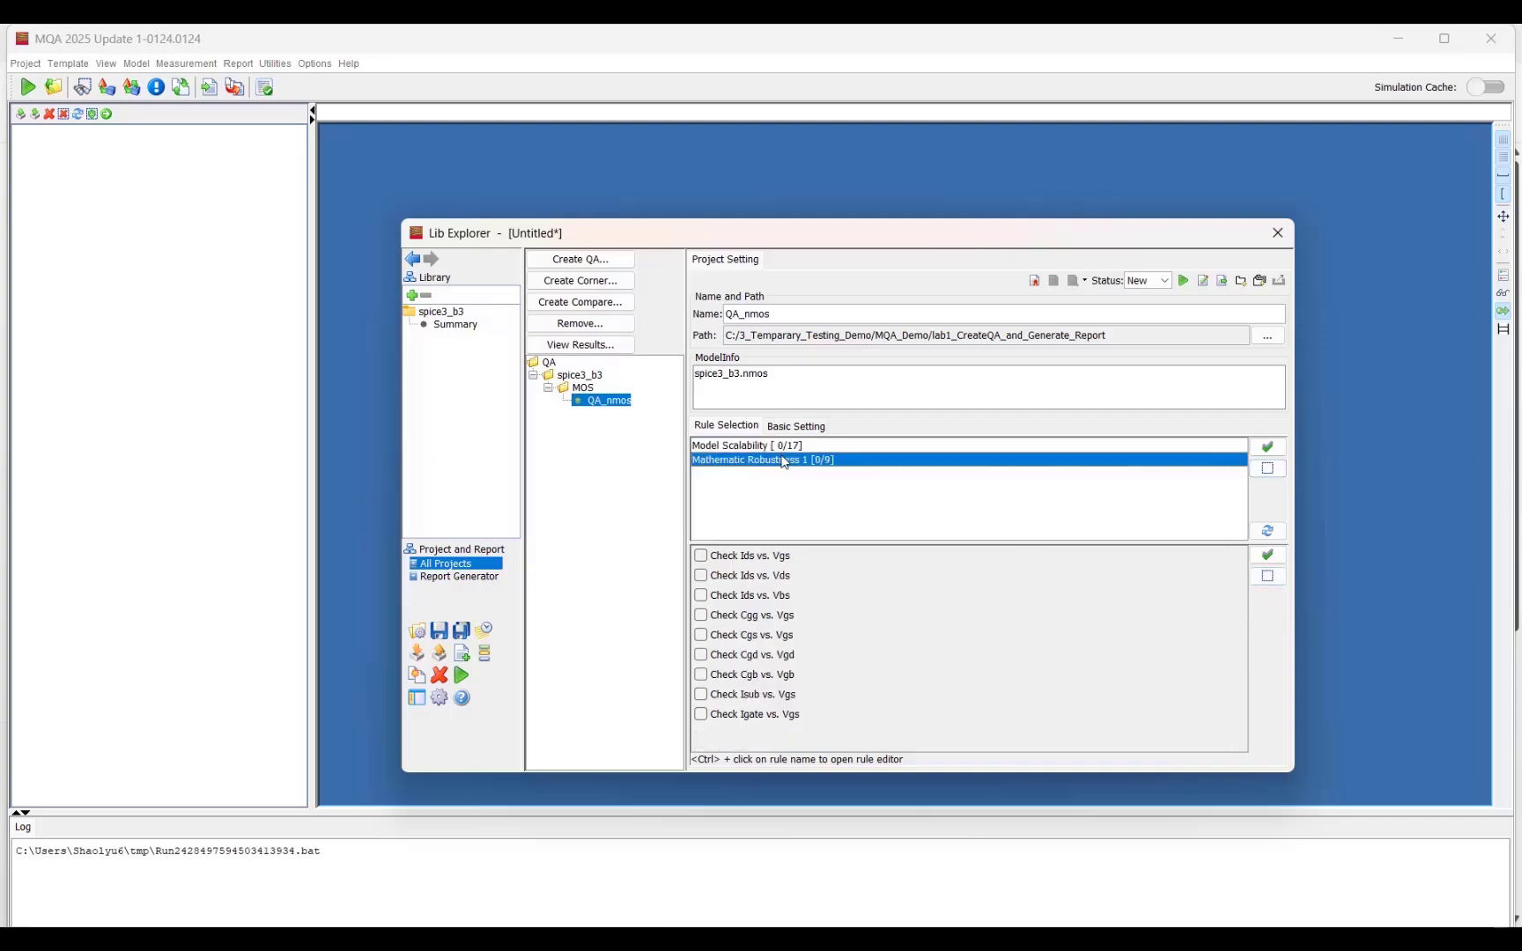
{"action": "left_click", "coordinate": [779, 446]}
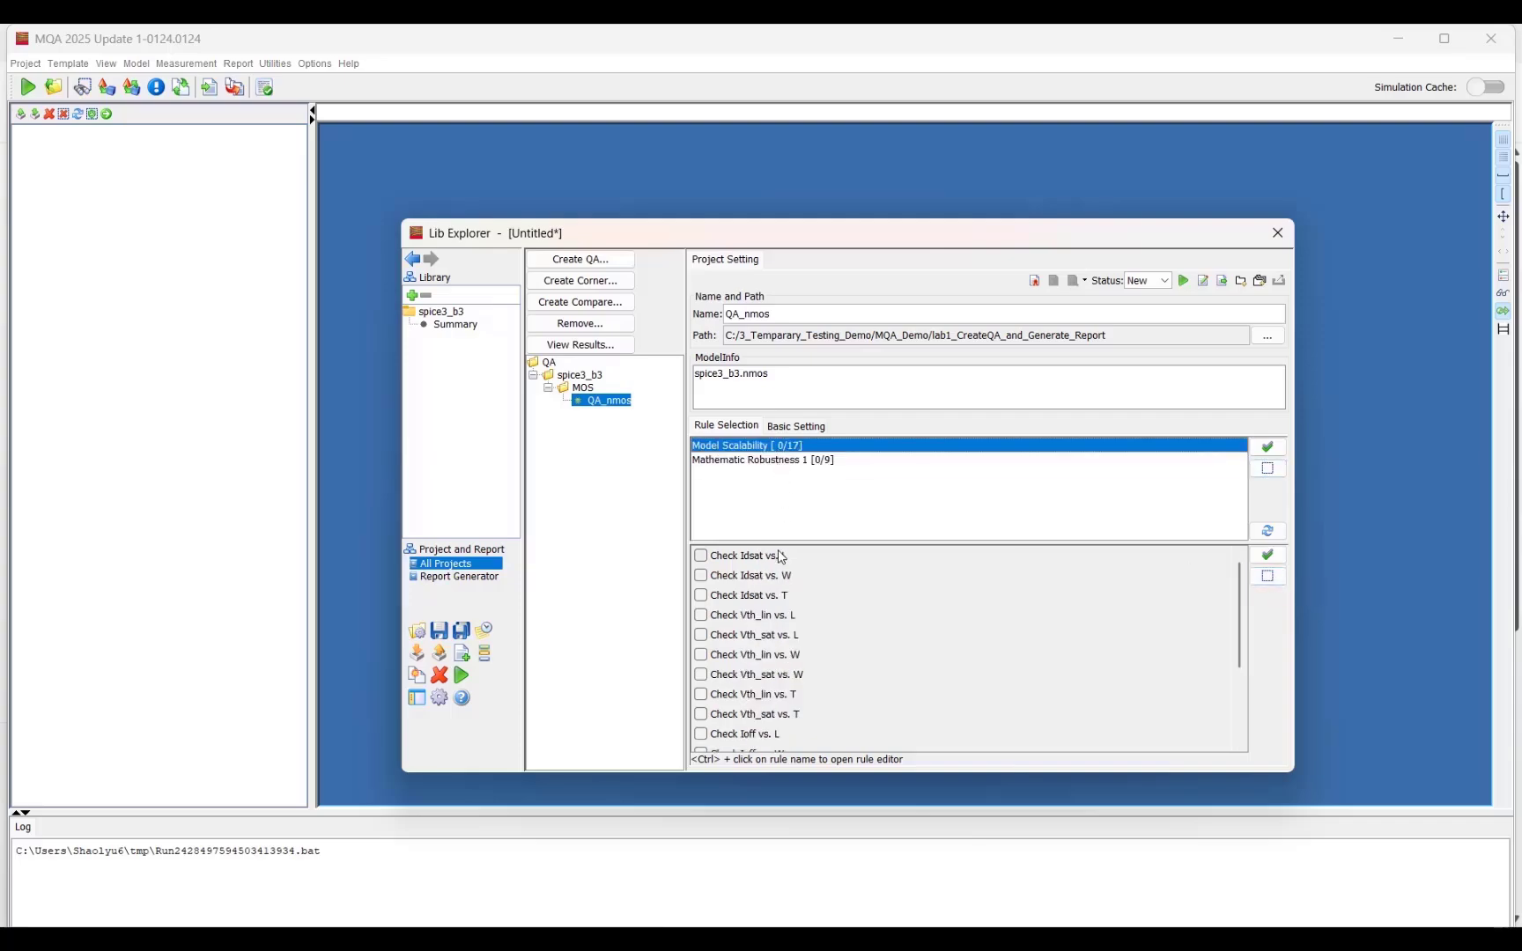
{"action": "left_click", "coordinate": [744, 556]}
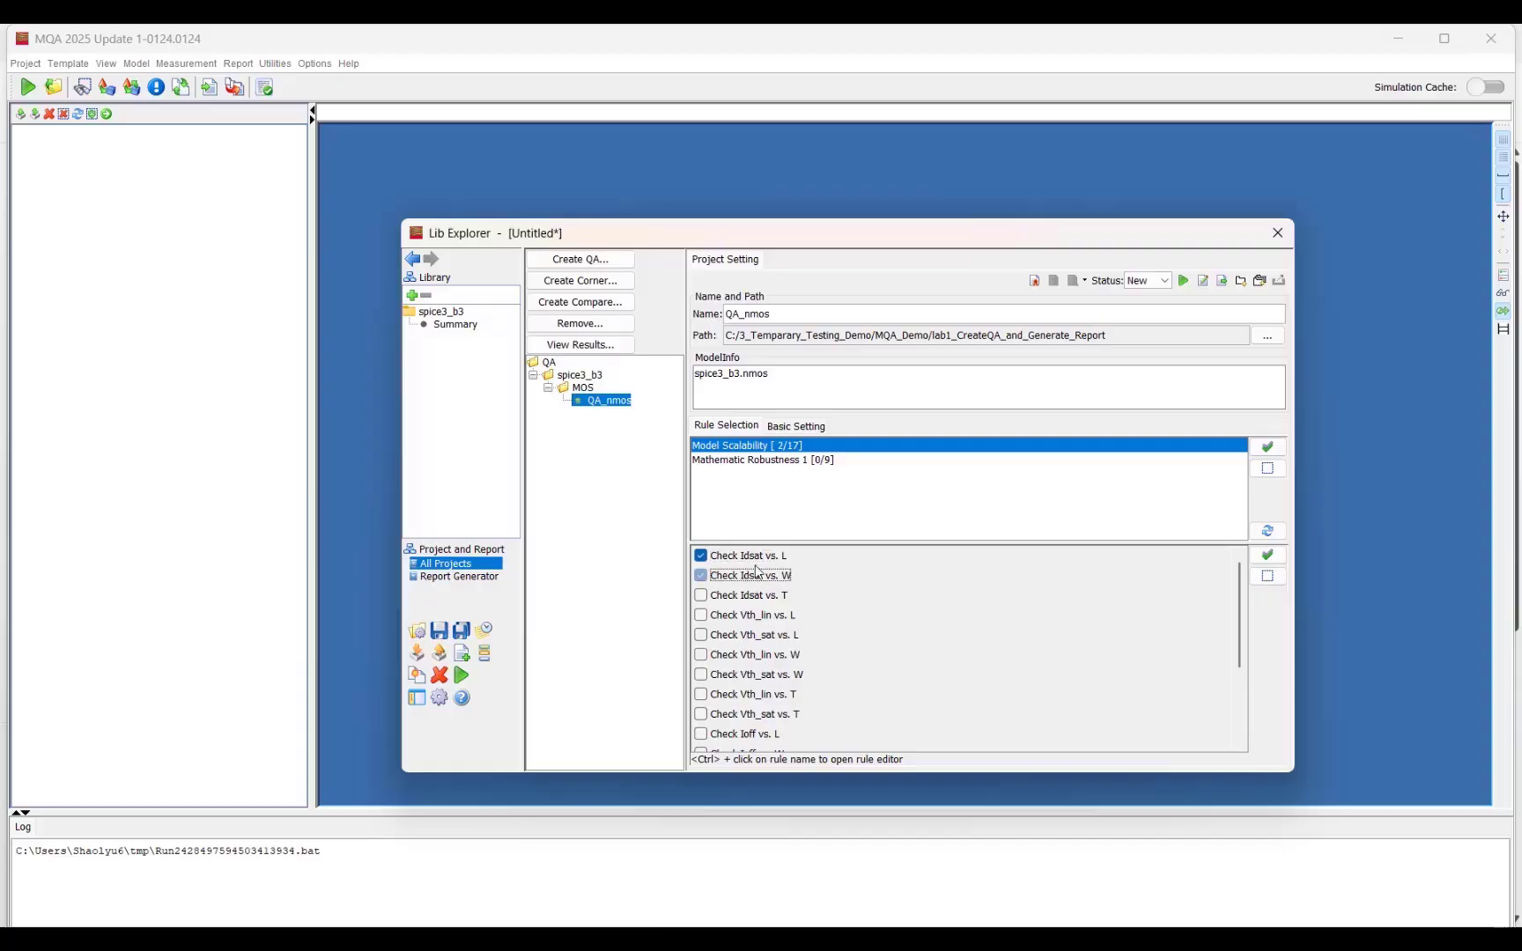
{"action": "left_click", "coordinate": [749, 575]}
Step: Enable Check Ids vs. Vgs and Check Ids vs. Vds under Mathematic Robustness 1
{"action": "left_click", "coordinate": [810, 460]}
{"action": "left_click", "coordinate": [747, 559]}
{"action": "left_click", "coordinate": [745, 577]}
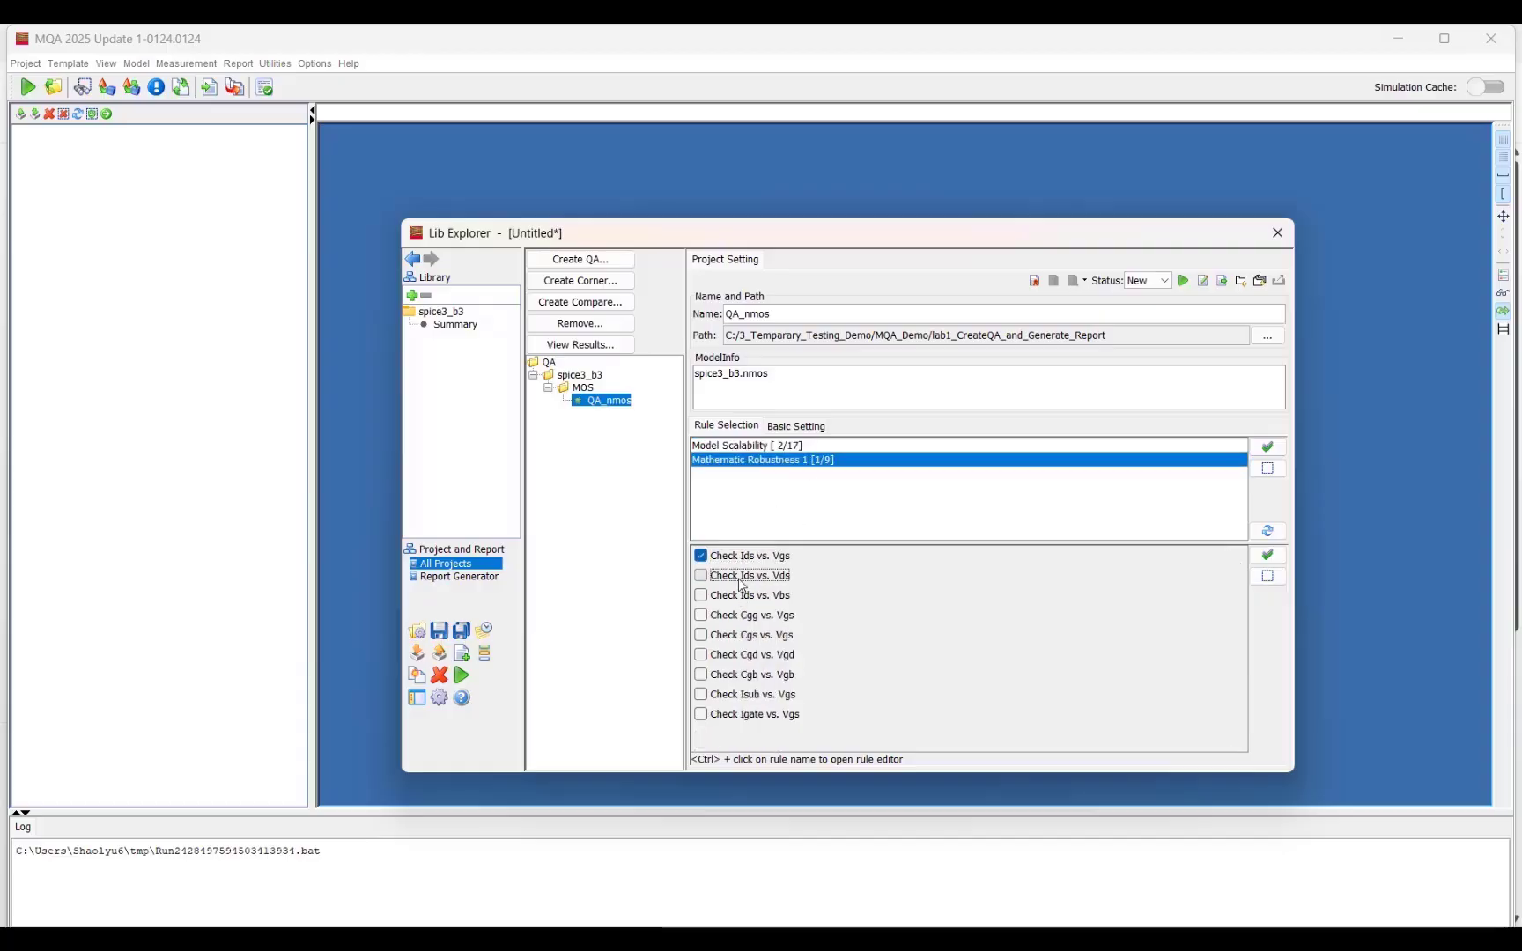
Step: Run the QA_nmos project
{"action": "left_click", "coordinate": [1183, 281]}
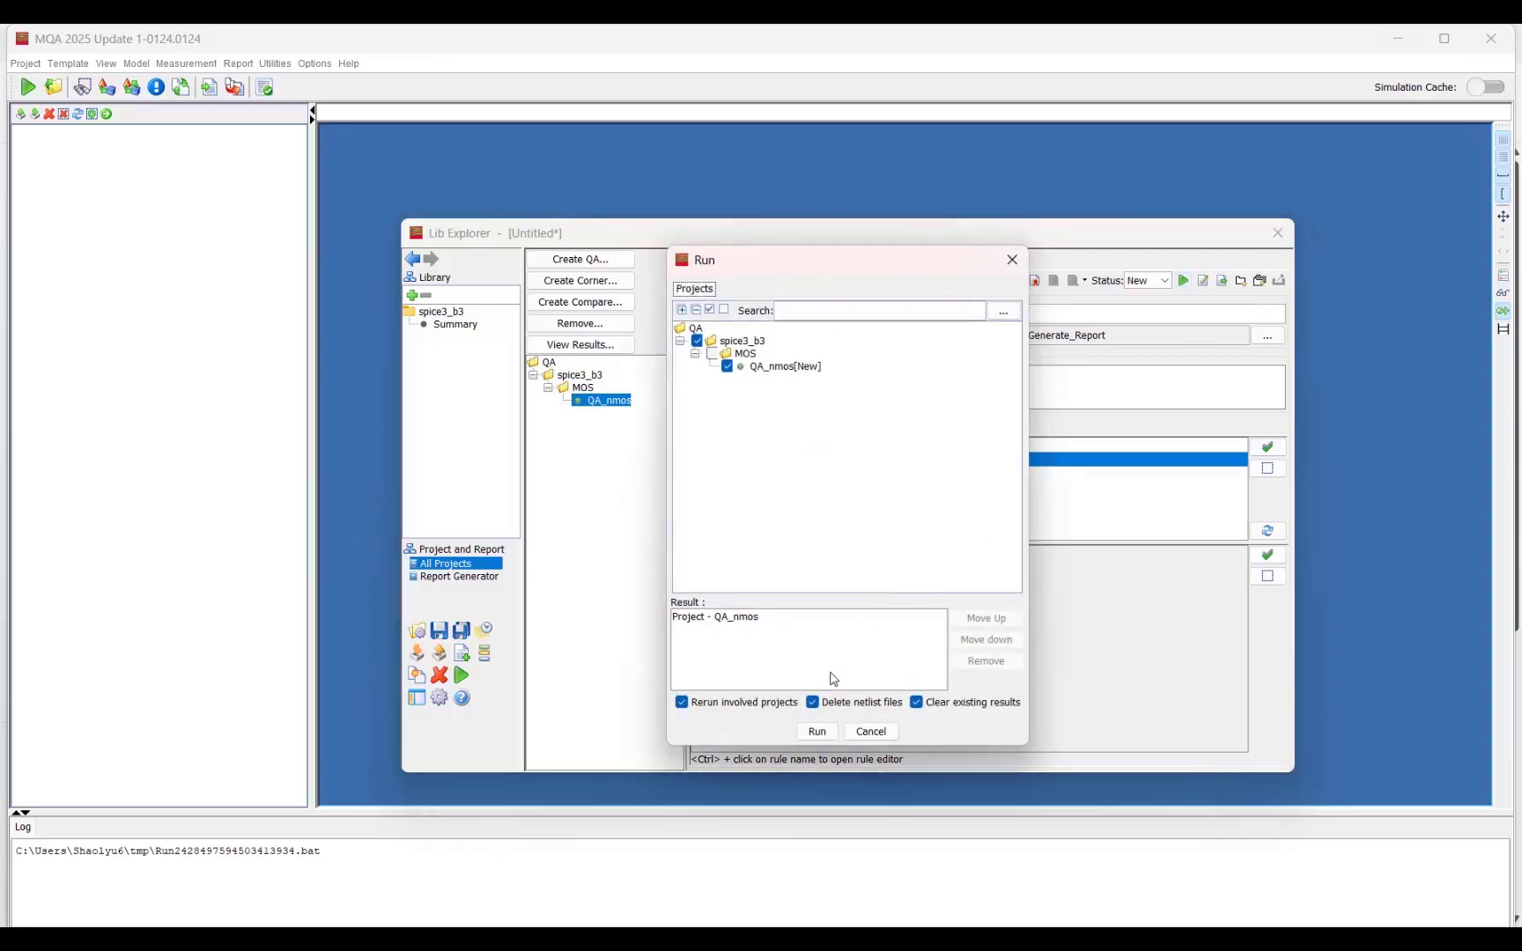
{"action": "left_click", "coordinate": [818, 732]}
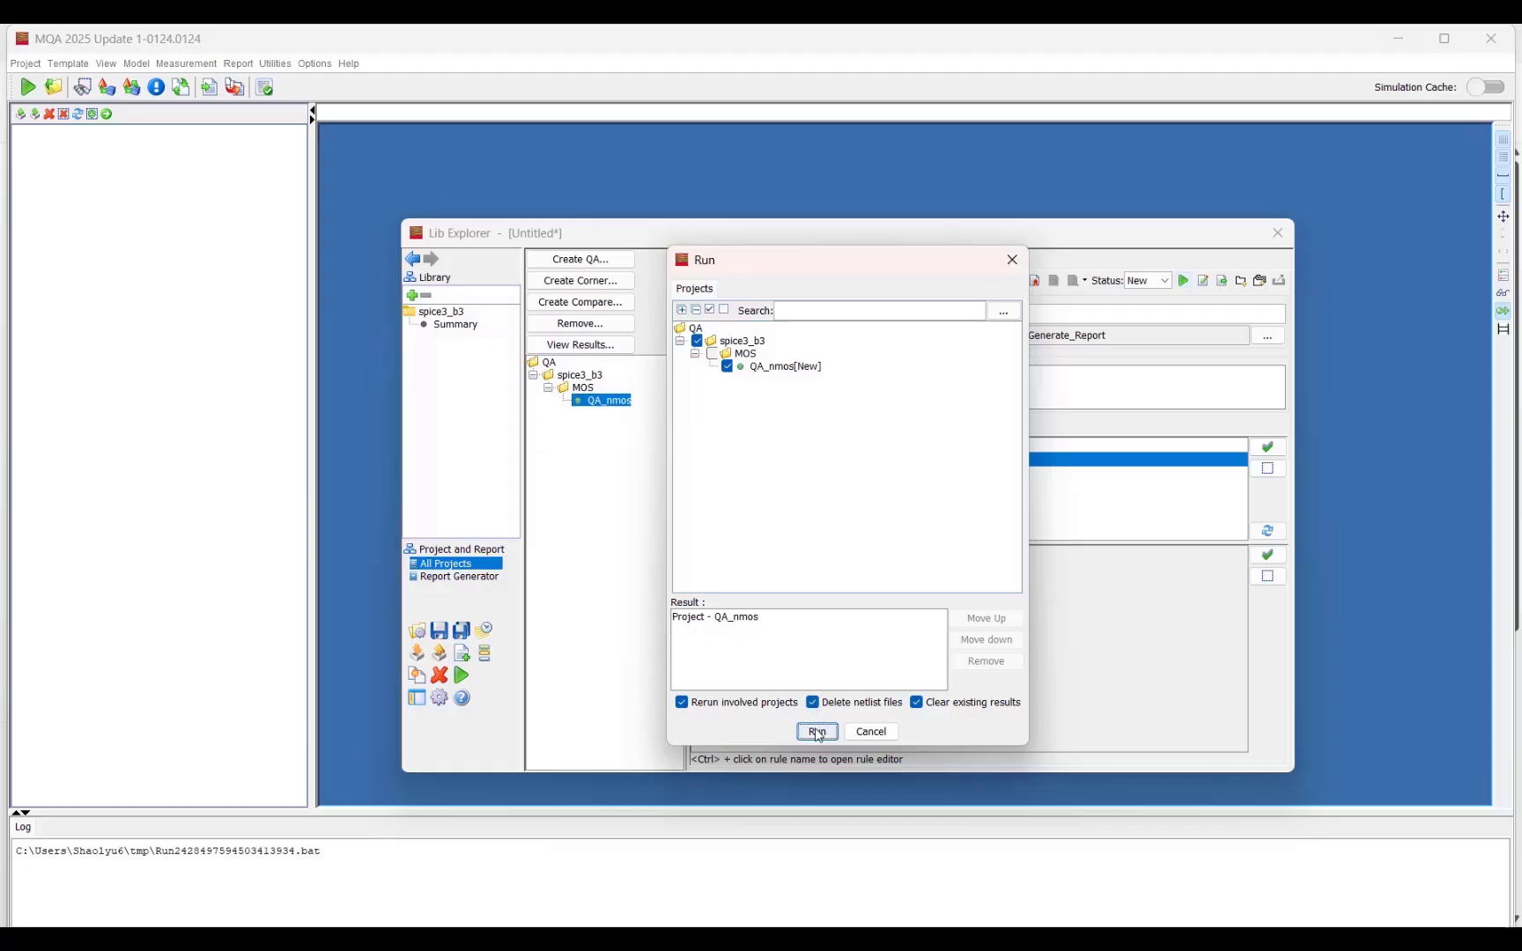
Step: Start the QA_nmos run with existing results cleared and open the project's results
{"action": "left_click", "coordinate": [817, 732]}
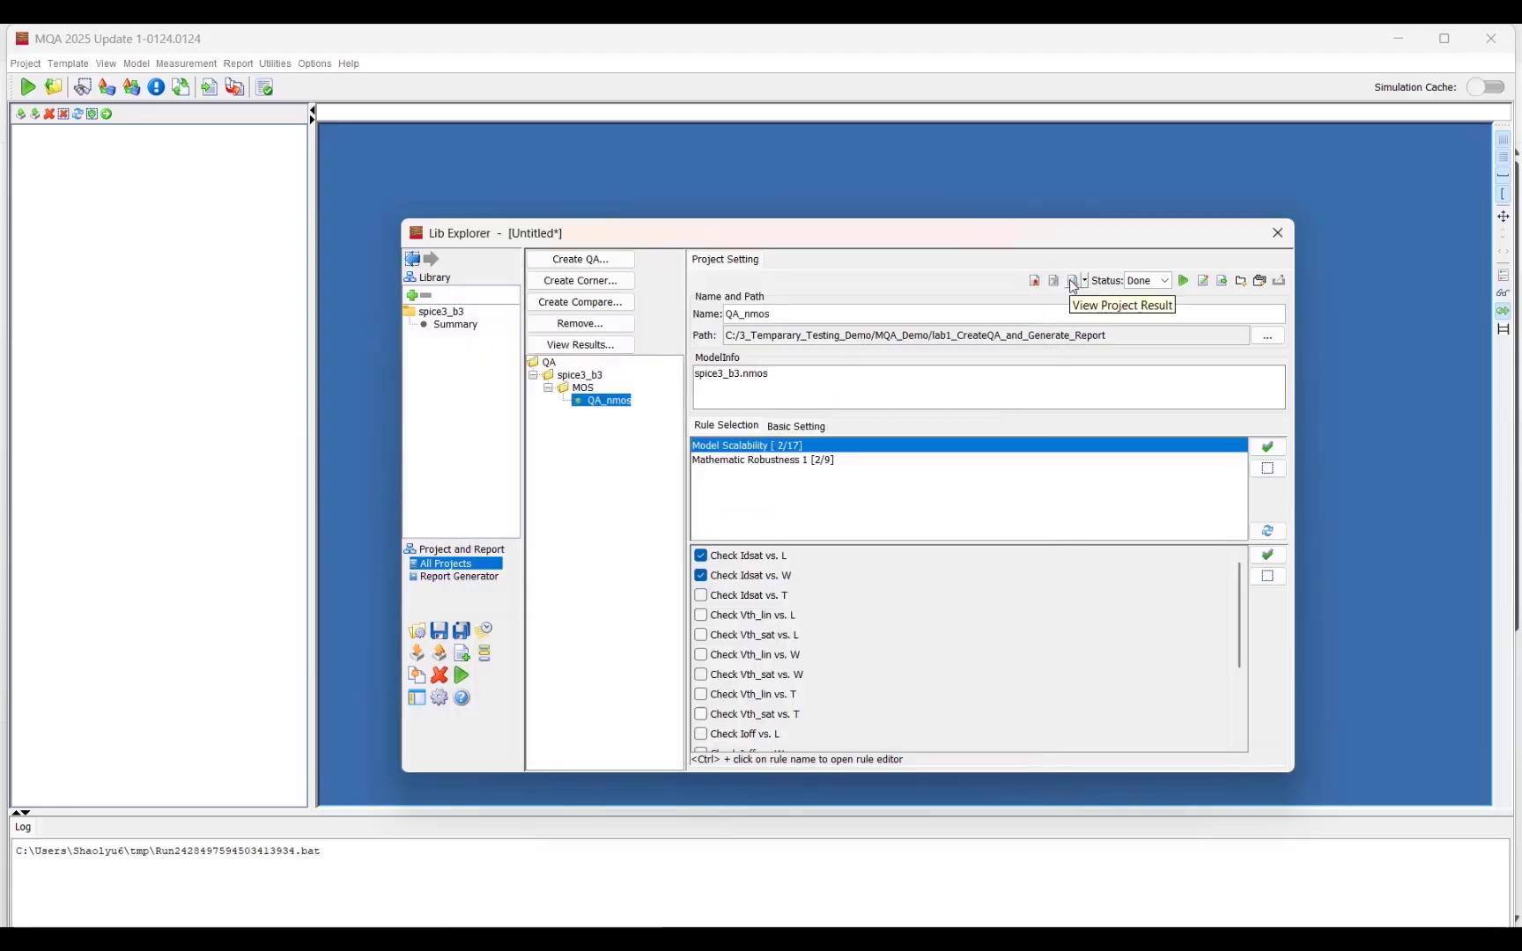
{"action": "left_click", "coordinate": [1072, 282]}
{"action": "double_click", "coordinate": [54, 132]}
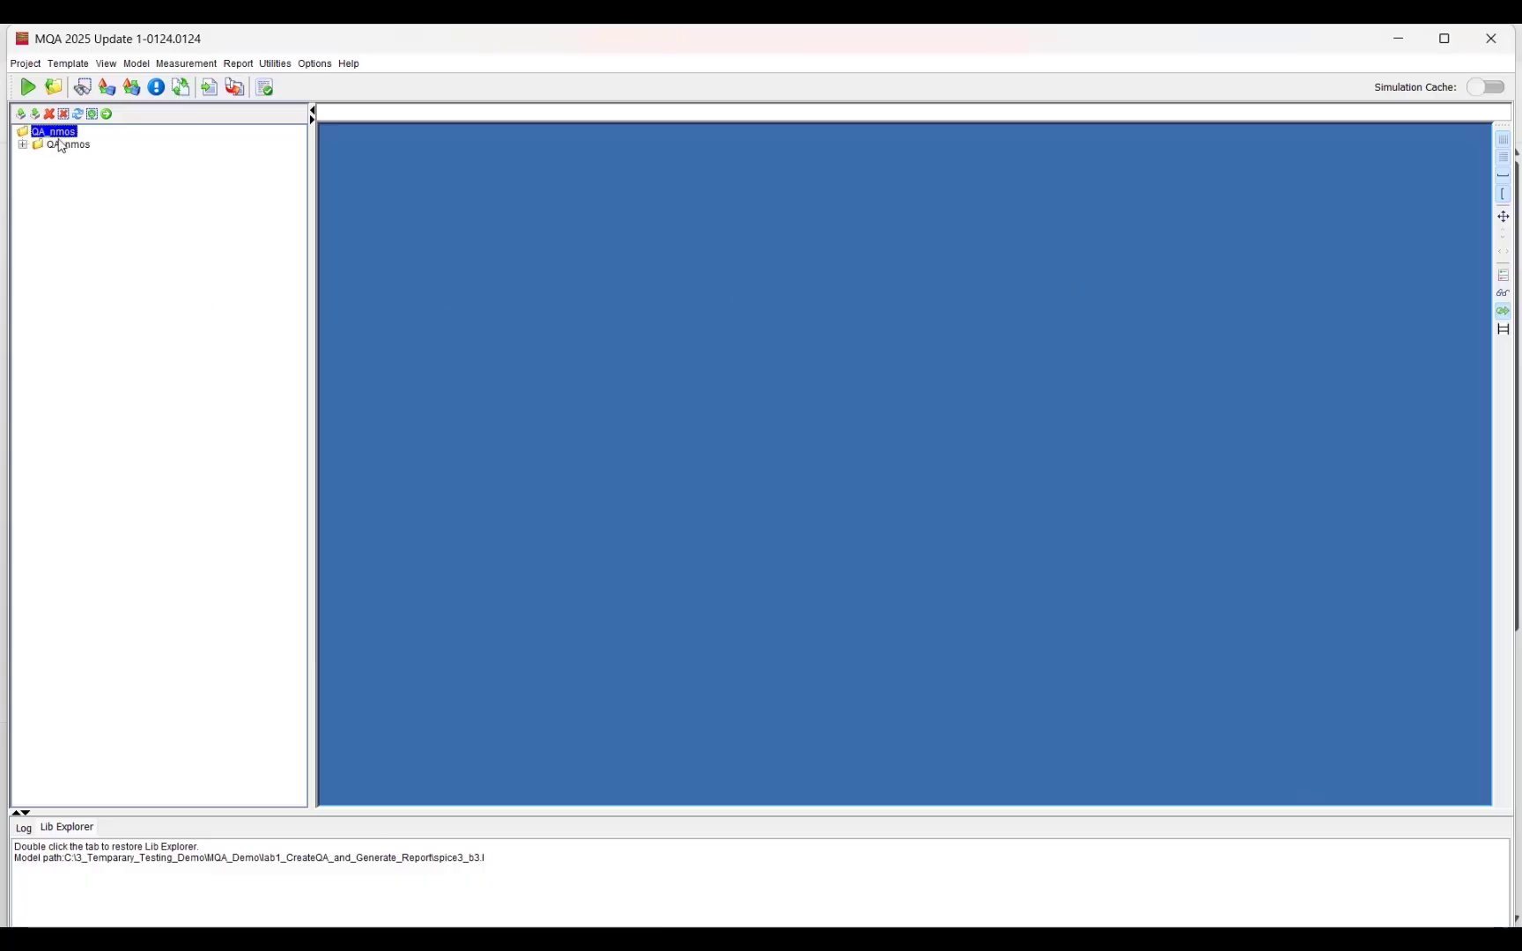
Step: Examine the Model Scalability plots for Check Idsat vs. L and Check Idsat vs. W in the QA_nmos results
{"action": "double_click", "coordinate": [61, 145]}
{"action": "double_click", "coordinate": [77, 170]}
{"action": "double_click", "coordinate": [93, 183]}
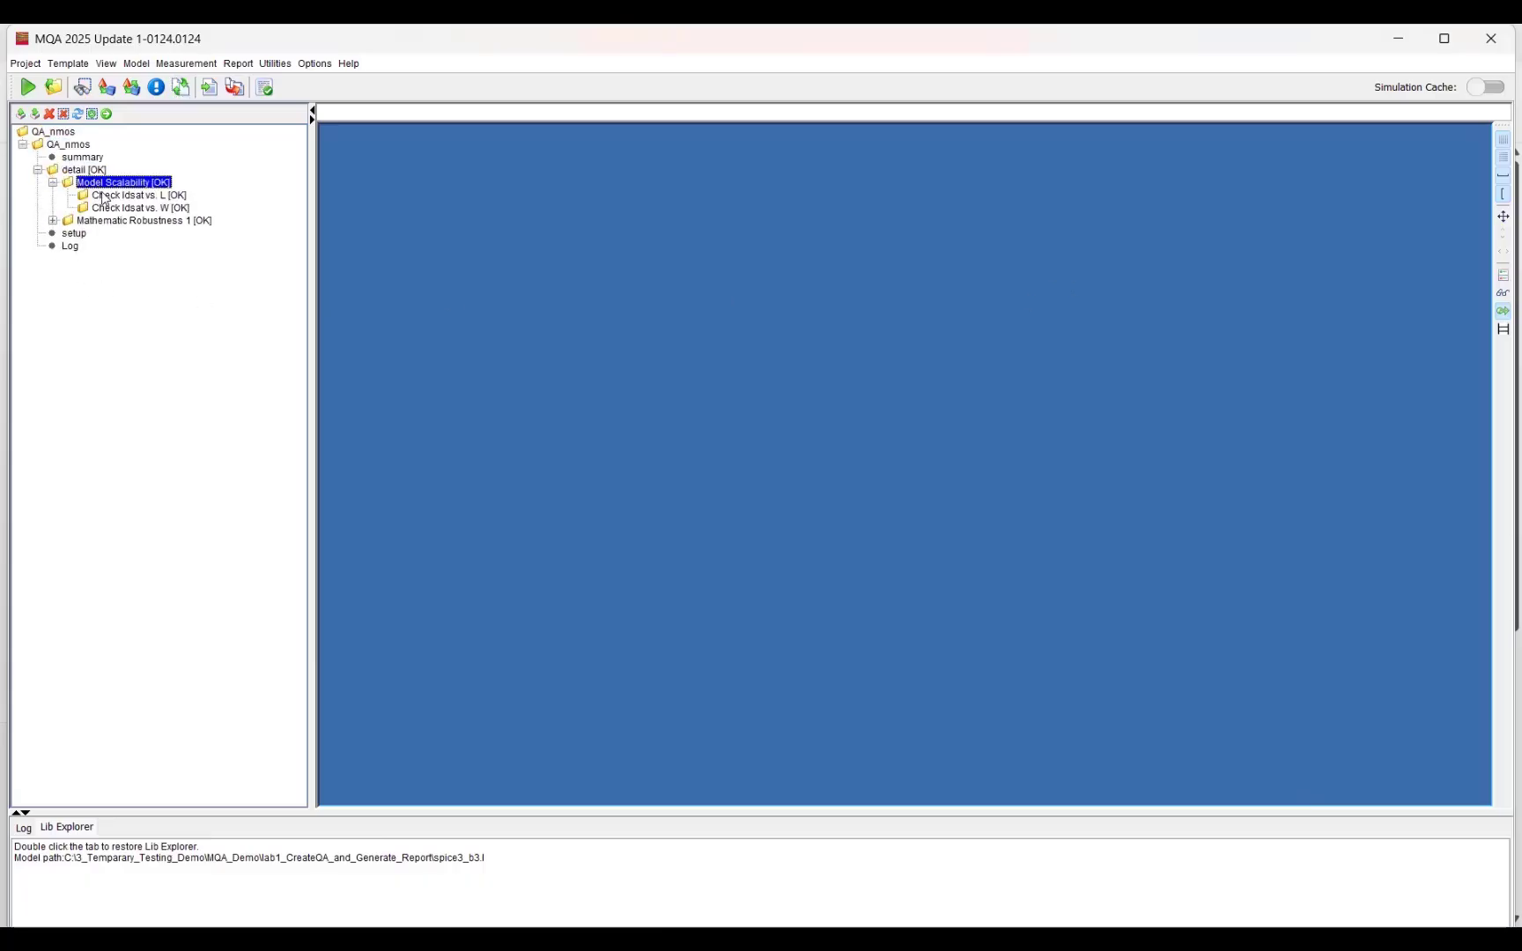
{"action": "double_click", "coordinate": [106, 195]}
{"action": "left_click", "coordinate": [131, 221]}
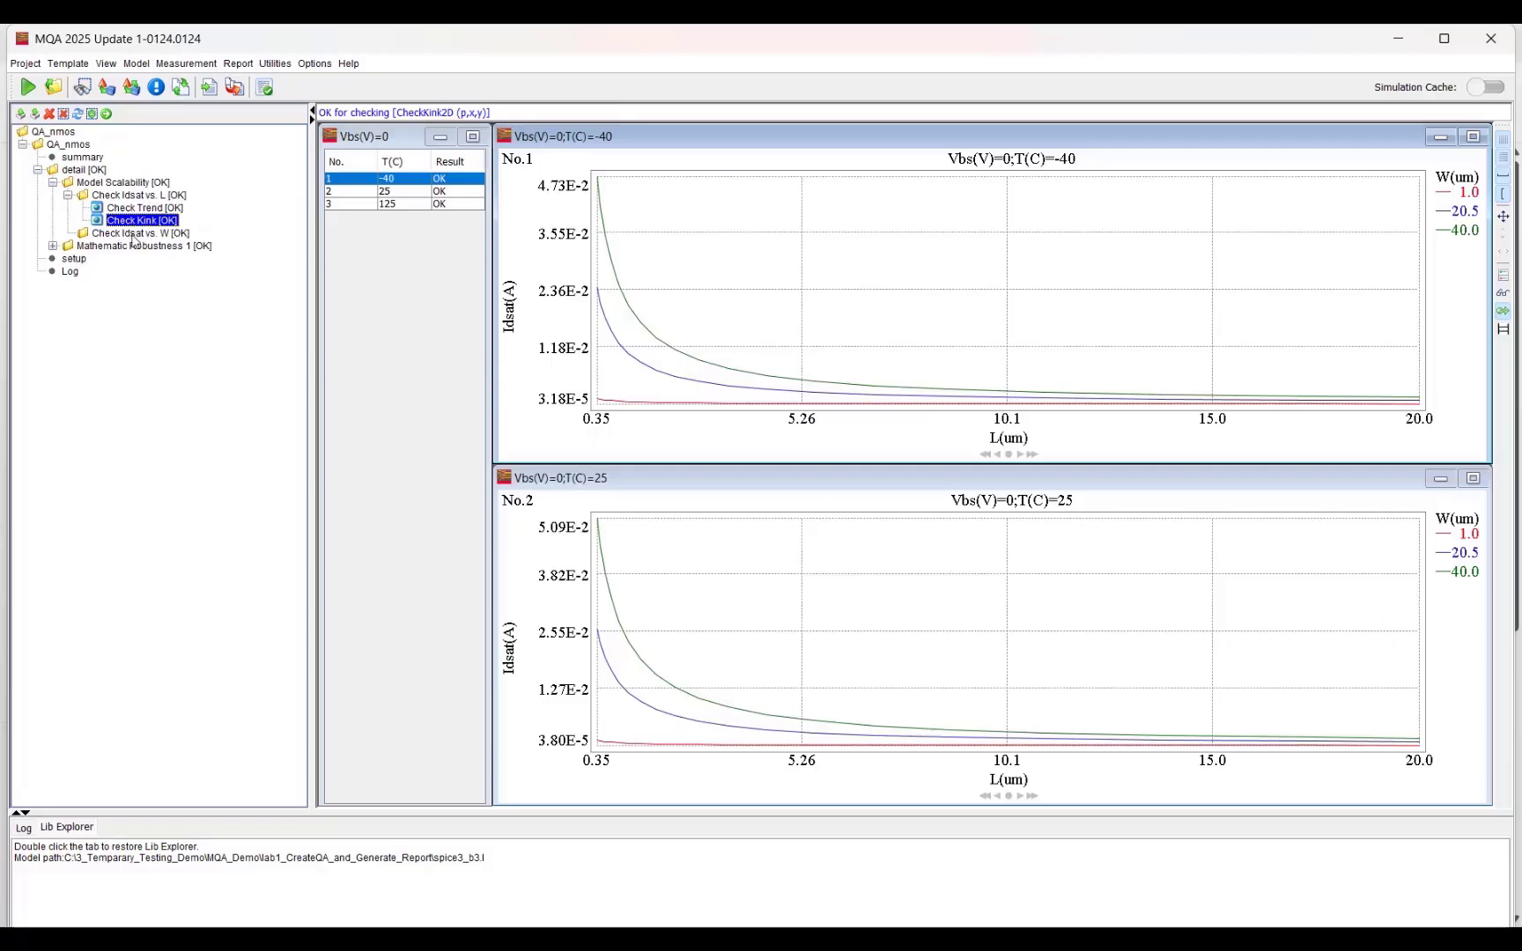
{"action": "double_click", "coordinate": [134, 234]}
{"action": "left_click", "coordinate": [137, 258]}
Step: Examine the Mathematic Robustness 1 plots for Ids vs. Vgs and Ids vs. Vds
{"action": "double_click", "coordinate": [136, 271]}
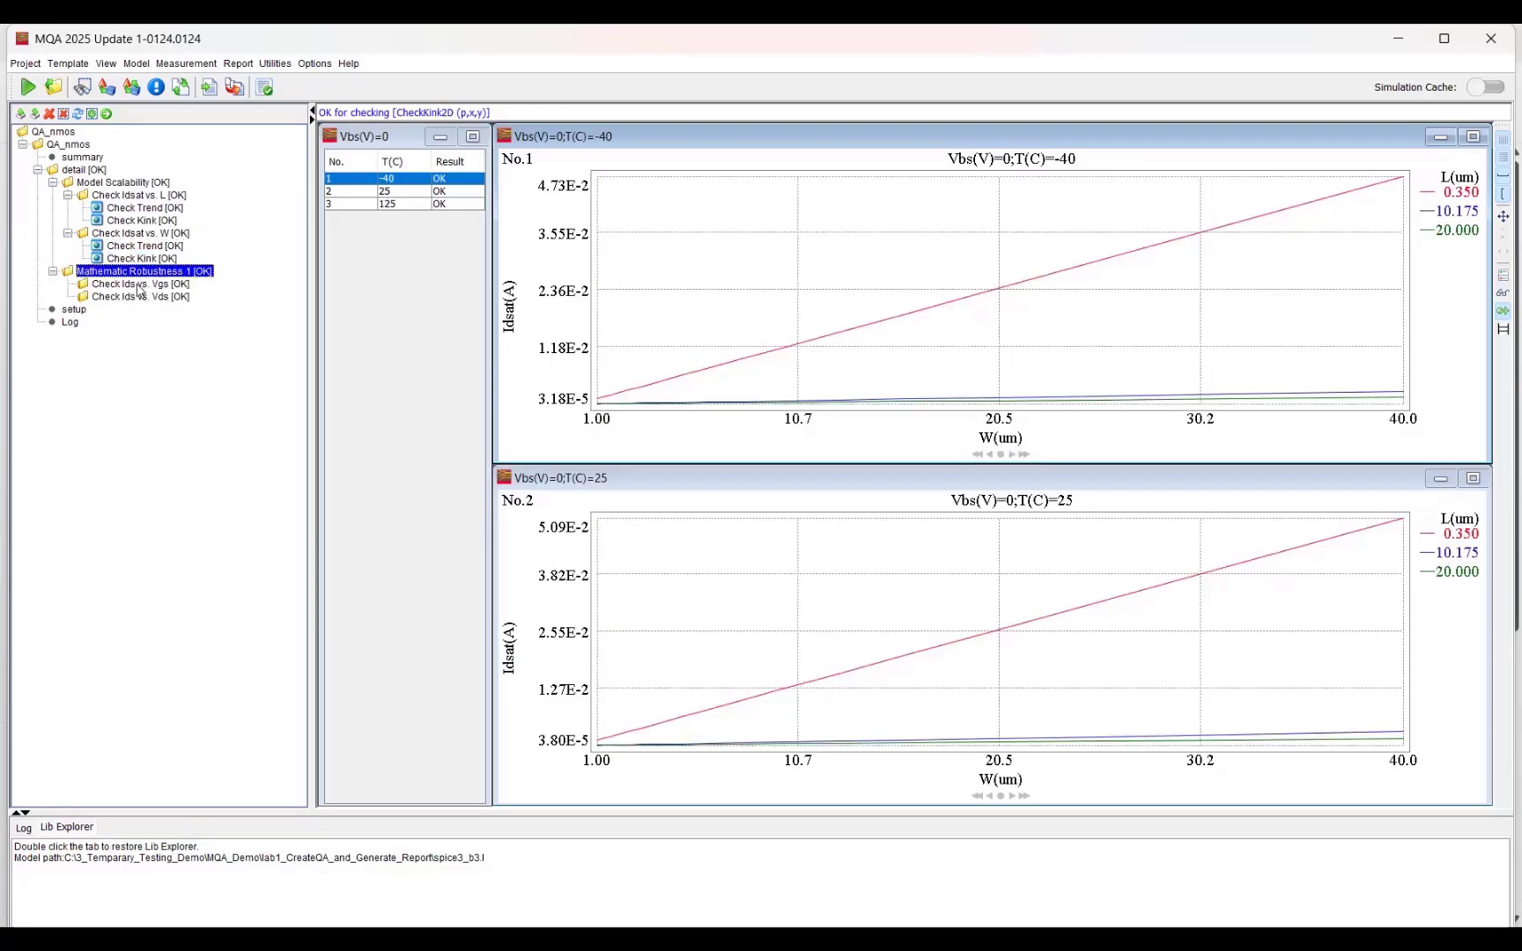
{"action": "double_click", "coordinate": [137, 285]}
{"action": "left_click", "coordinate": [143, 298]}
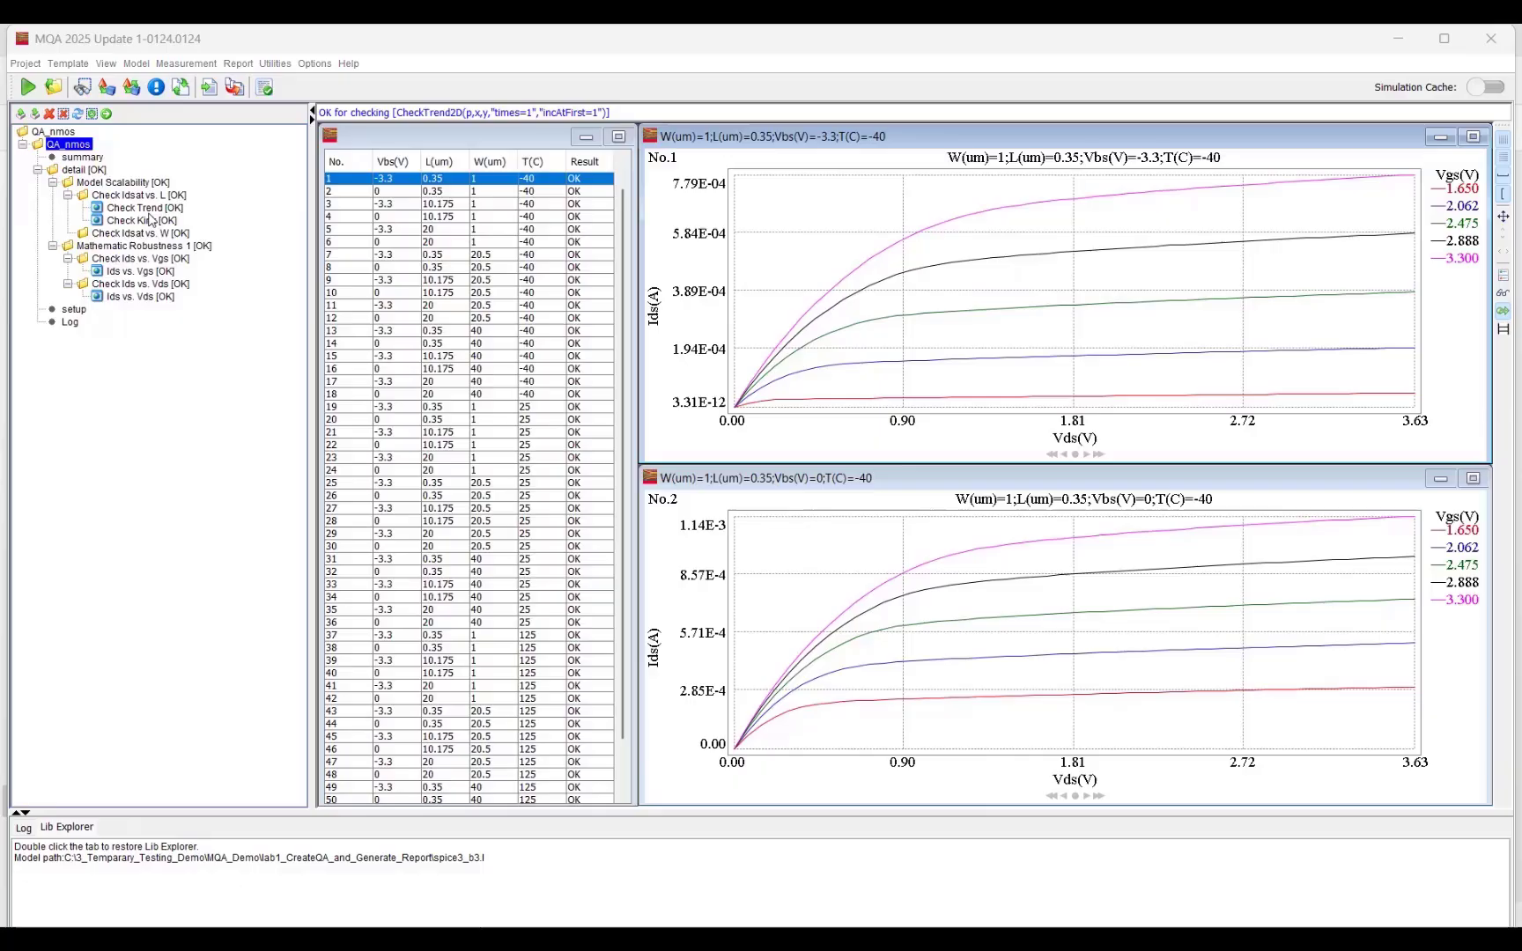
{"action": "left_click", "coordinate": [149, 210]}
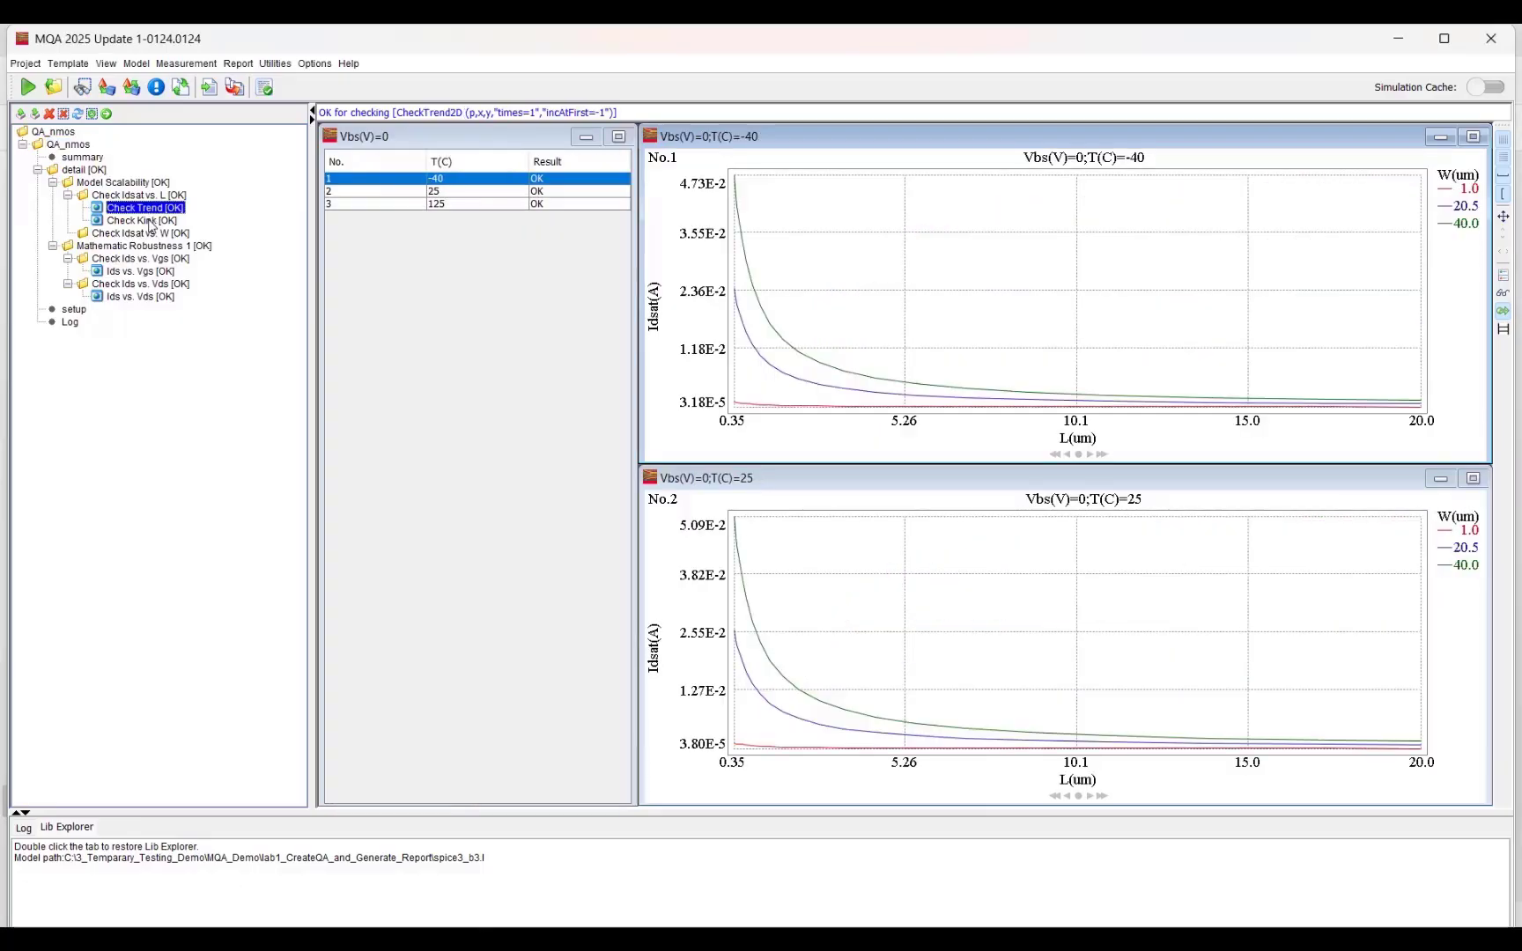
{"action": "left_click", "coordinate": [141, 296]}
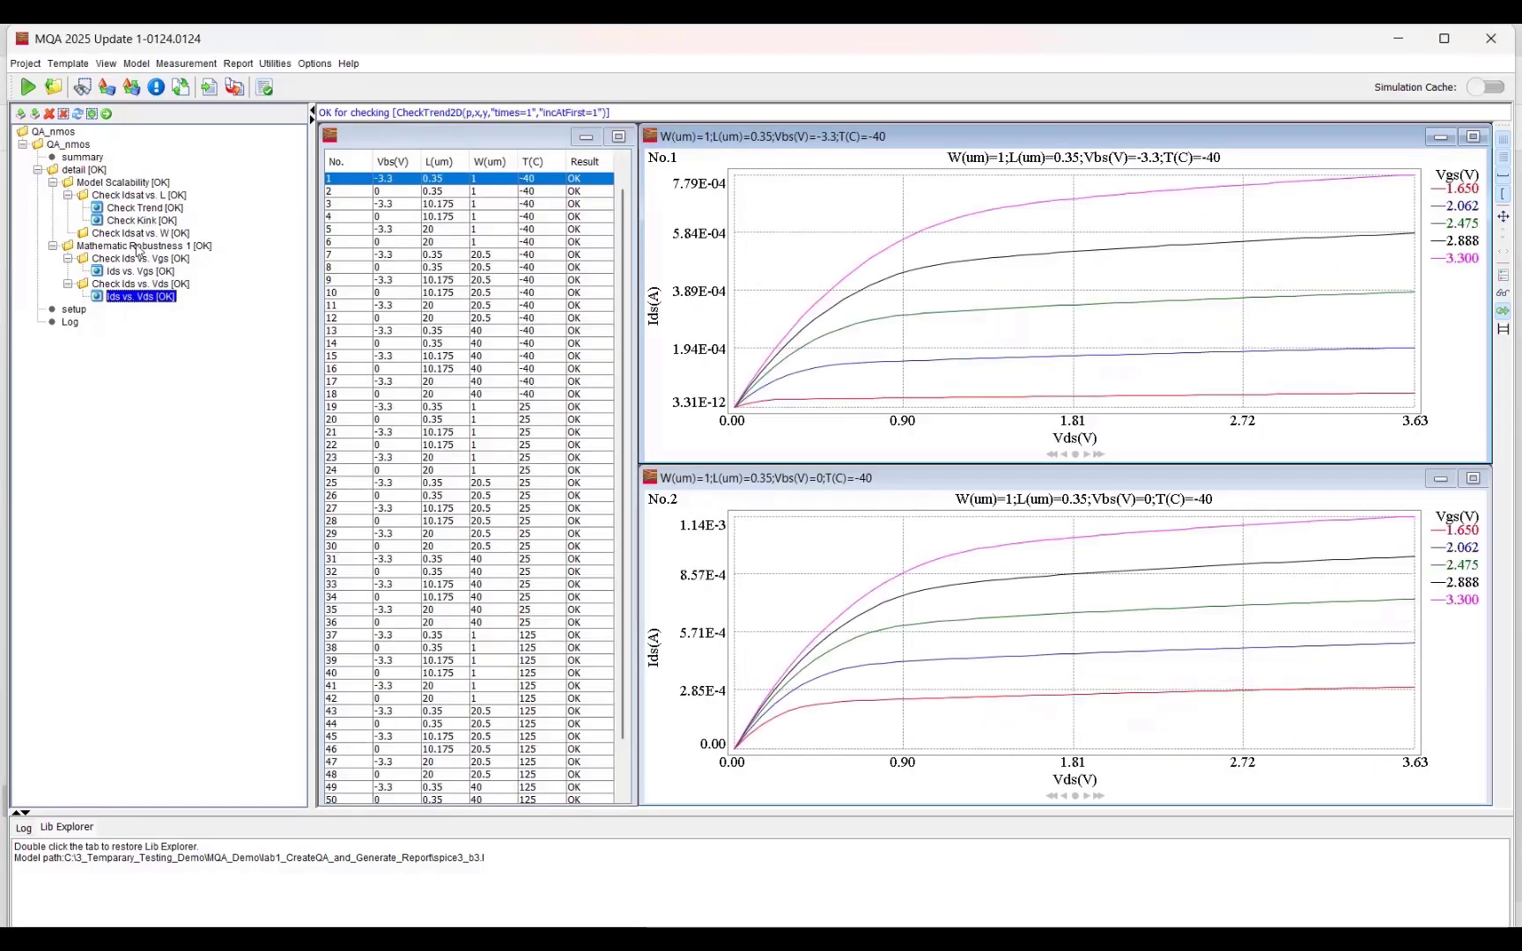
Step: Export the QA_nmos results to PDF and PPT reports named QA_nmos, using the 6 (3x2) page layout
{"action": "double_click", "coordinate": [78, 147]}
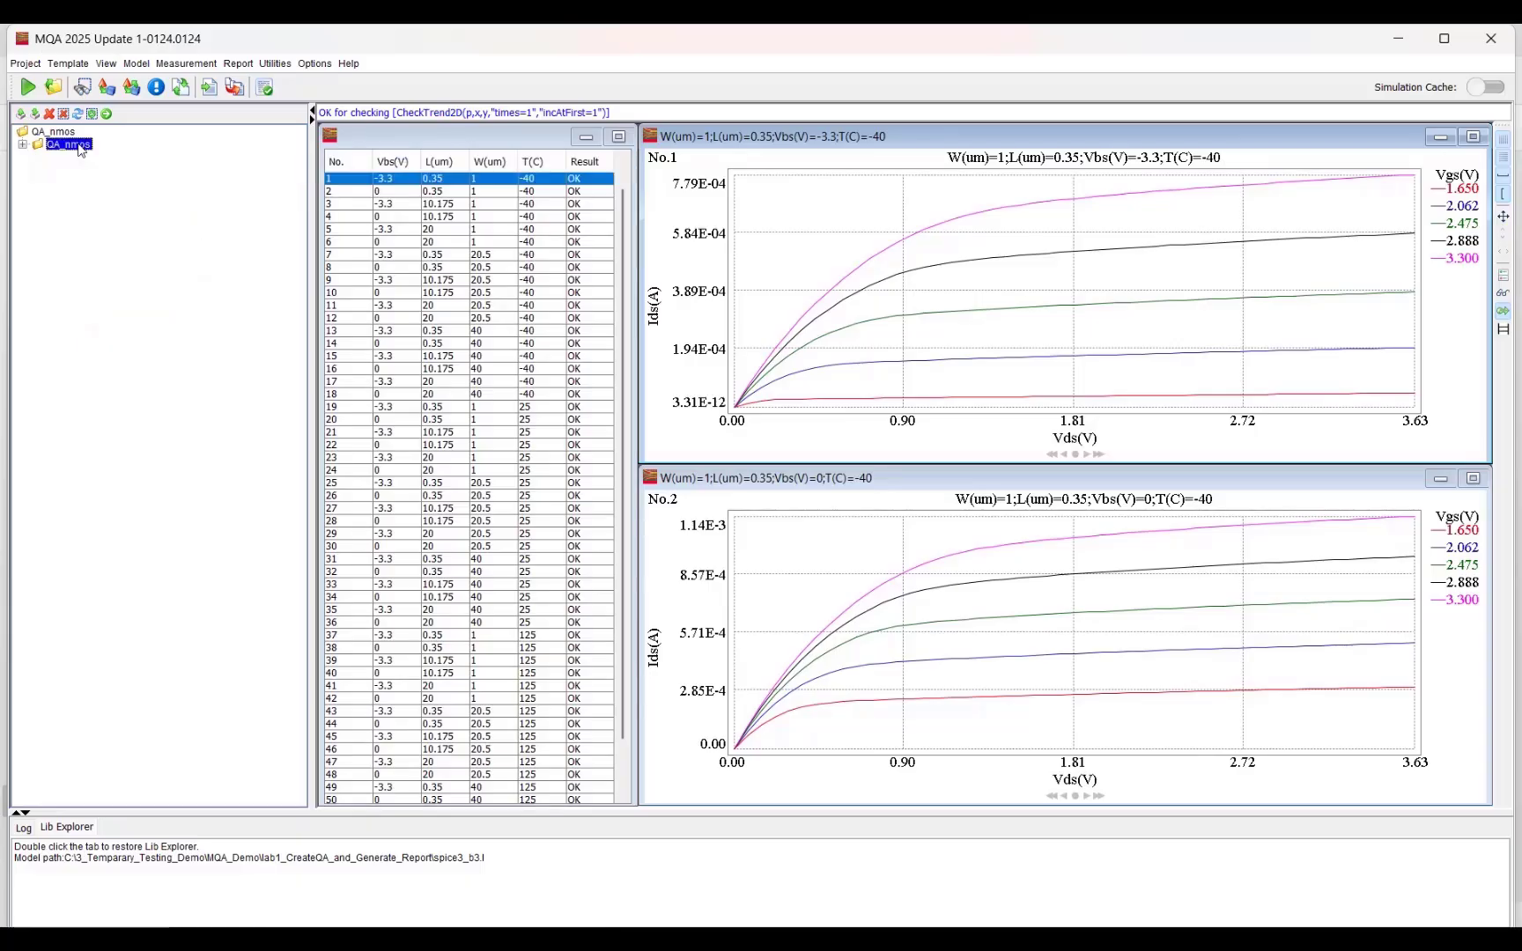
{"action": "right_click", "coordinate": [79, 150]}
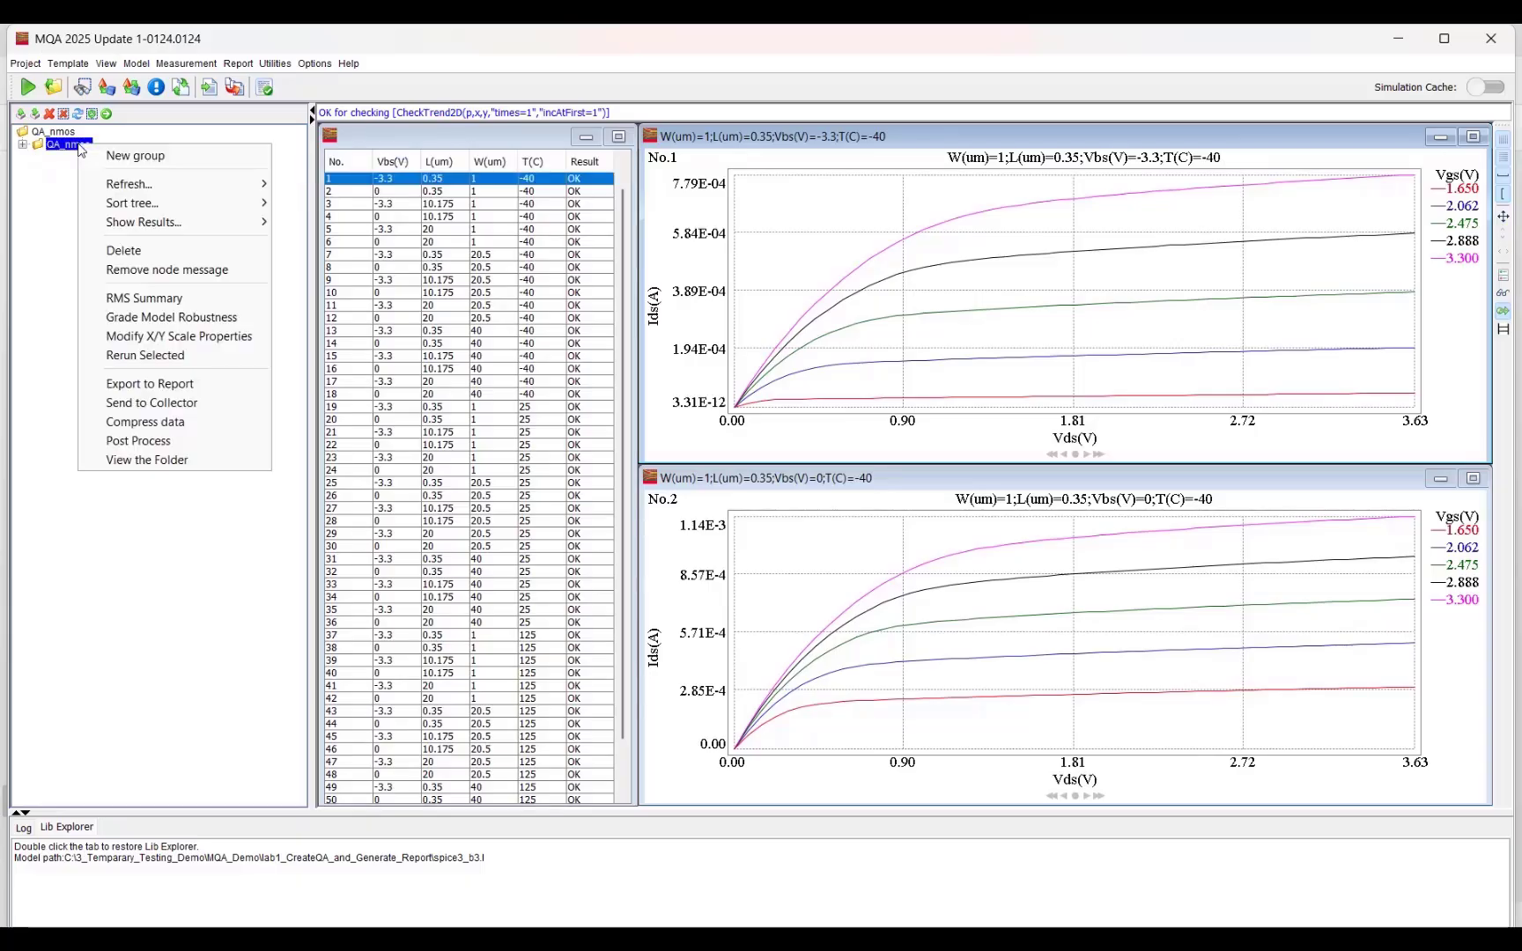
{"action": "left_click", "coordinate": [171, 392]}
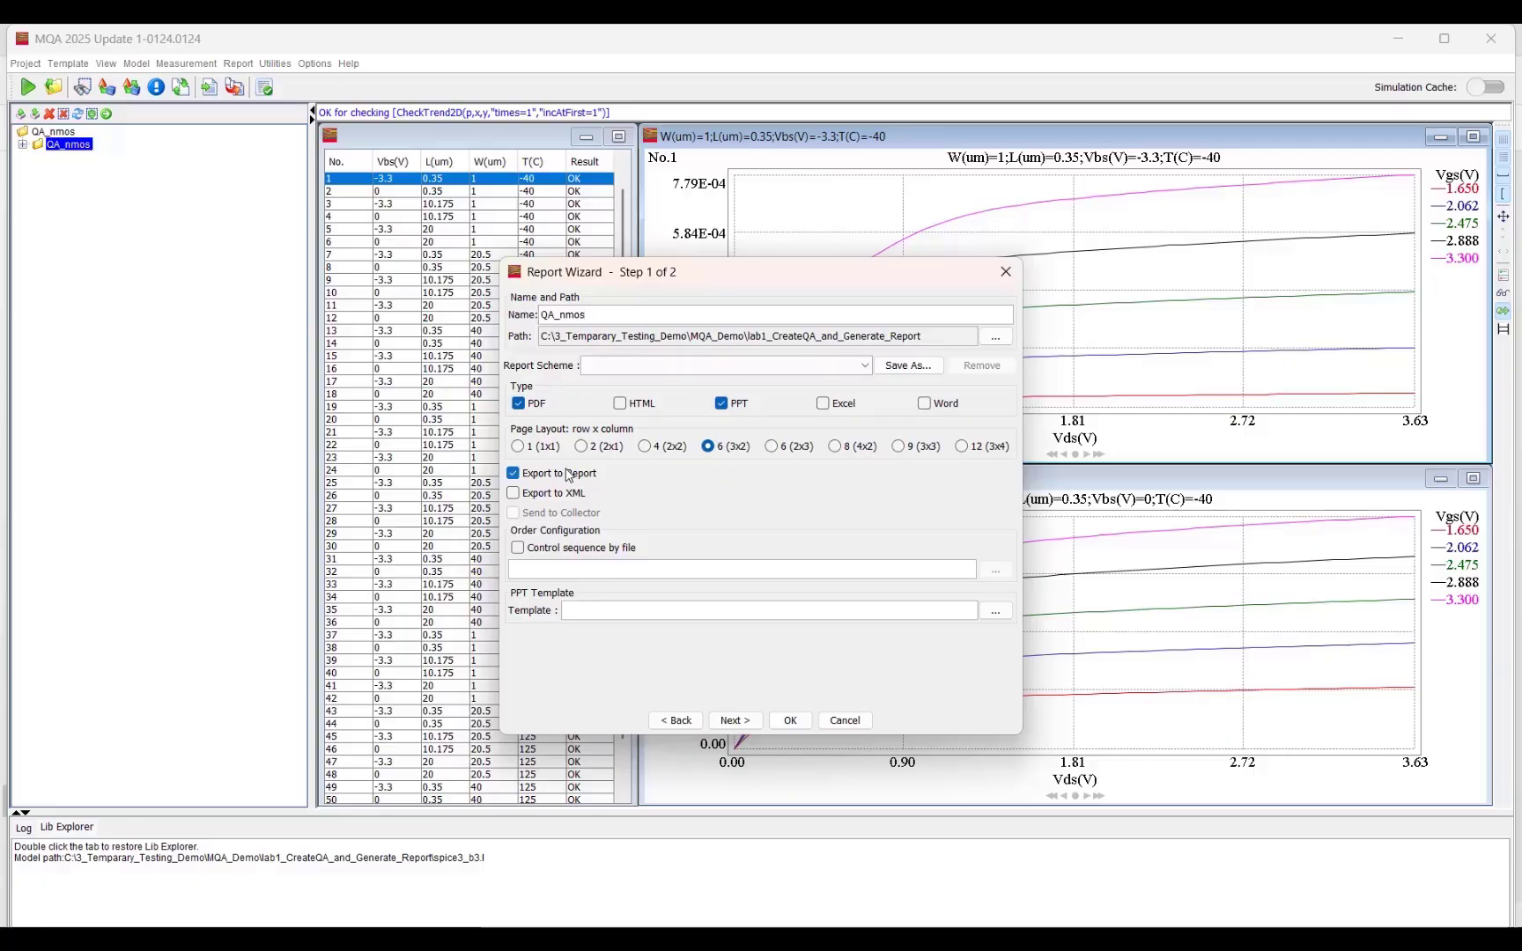
{"action": "left_click", "coordinate": [790, 720]}
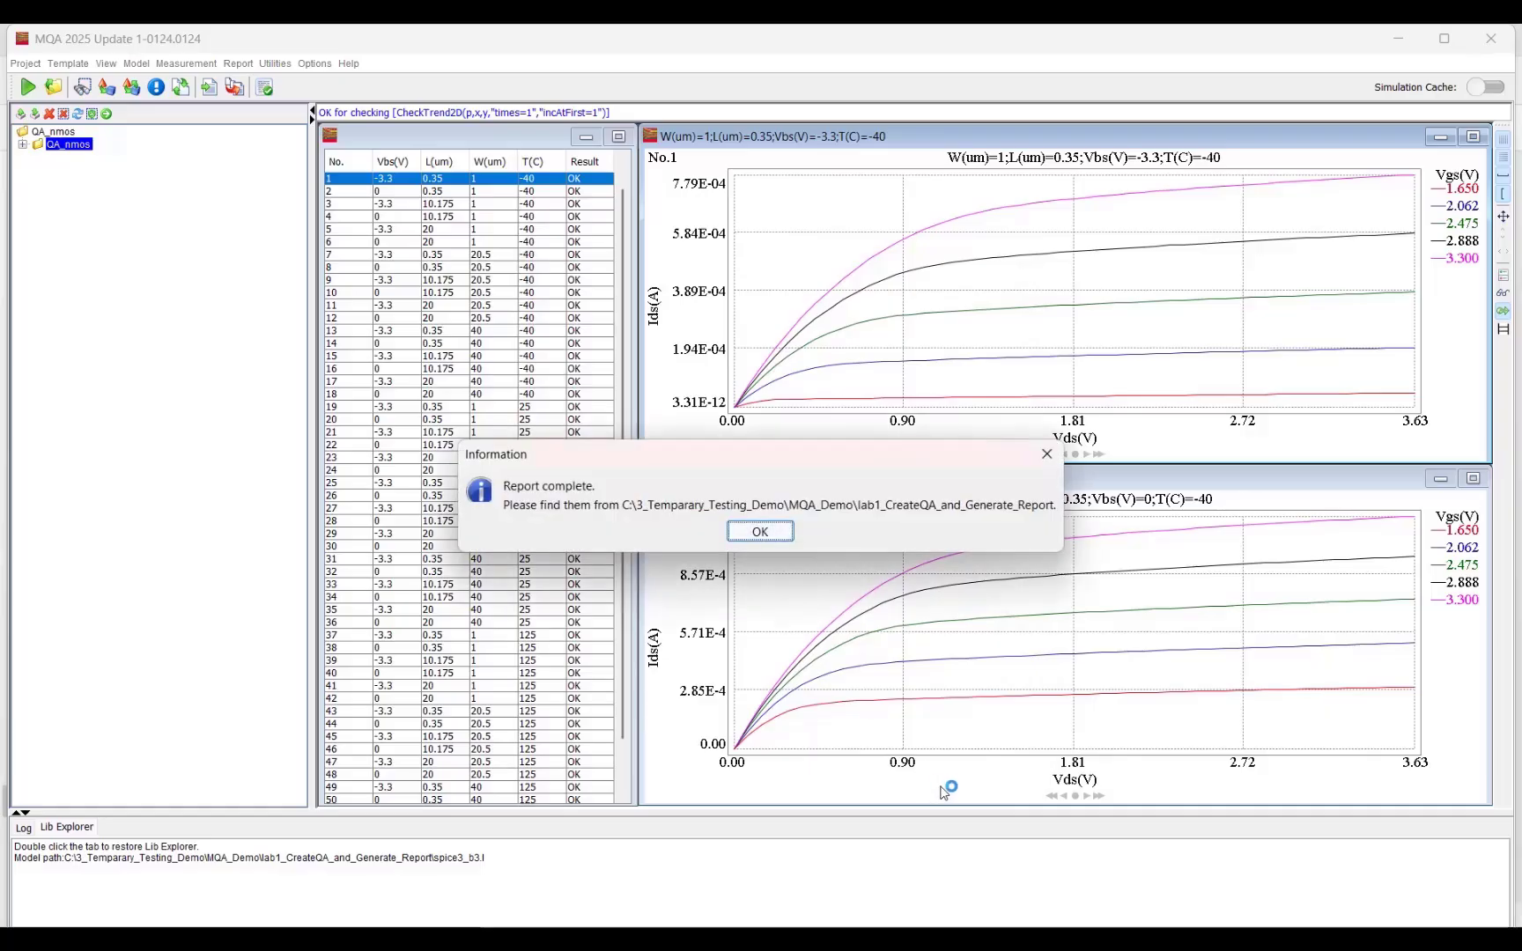
{"action": "left_click", "coordinate": [775, 531]}
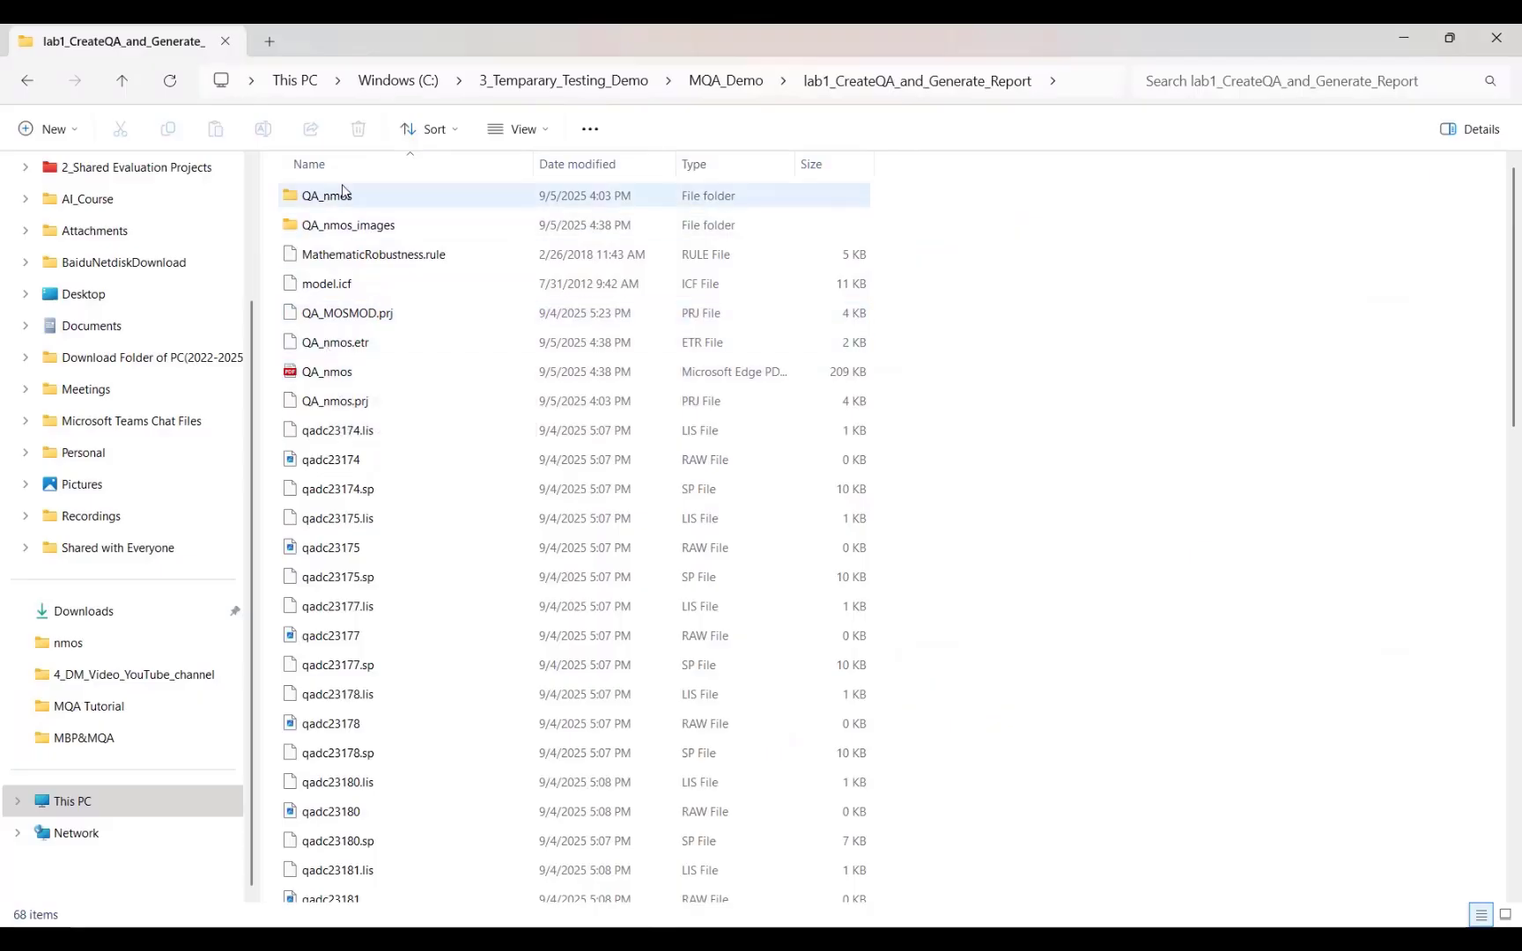
Step: Open the QA_nmos PDF report from the lab1_CreateQA_and_Generate_Report folder, review its contents and Model Scalability plots, and close it
{"action": "double_click", "coordinate": [372, 383]}
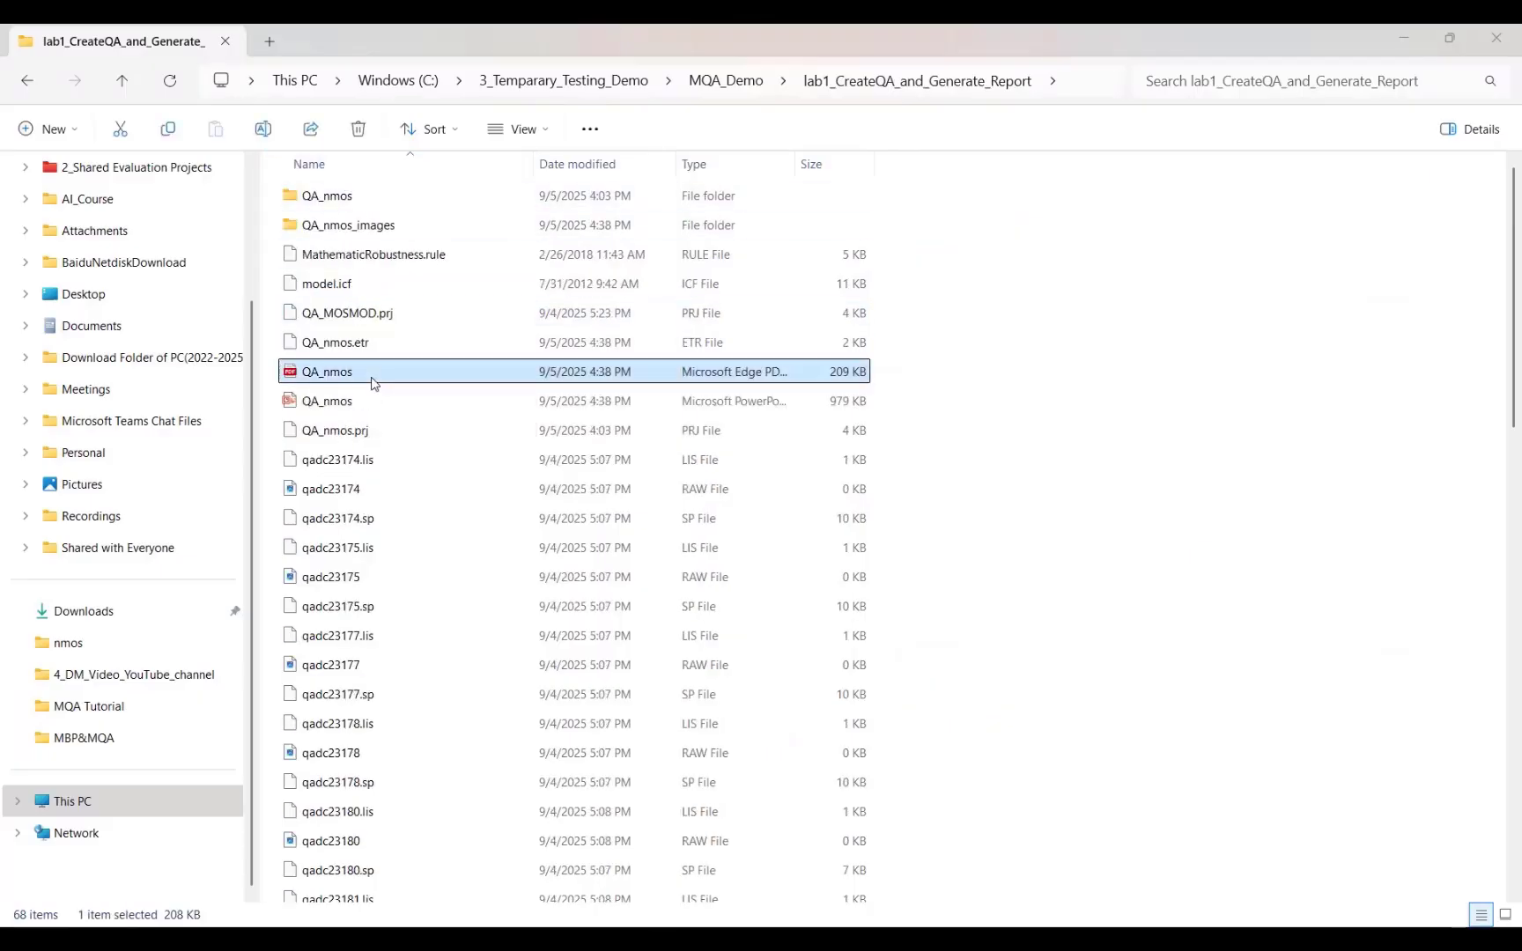
{"action": "scroll", "coordinate": [405, 423], "scroll_direction": "down", "scroll_amount": 1}
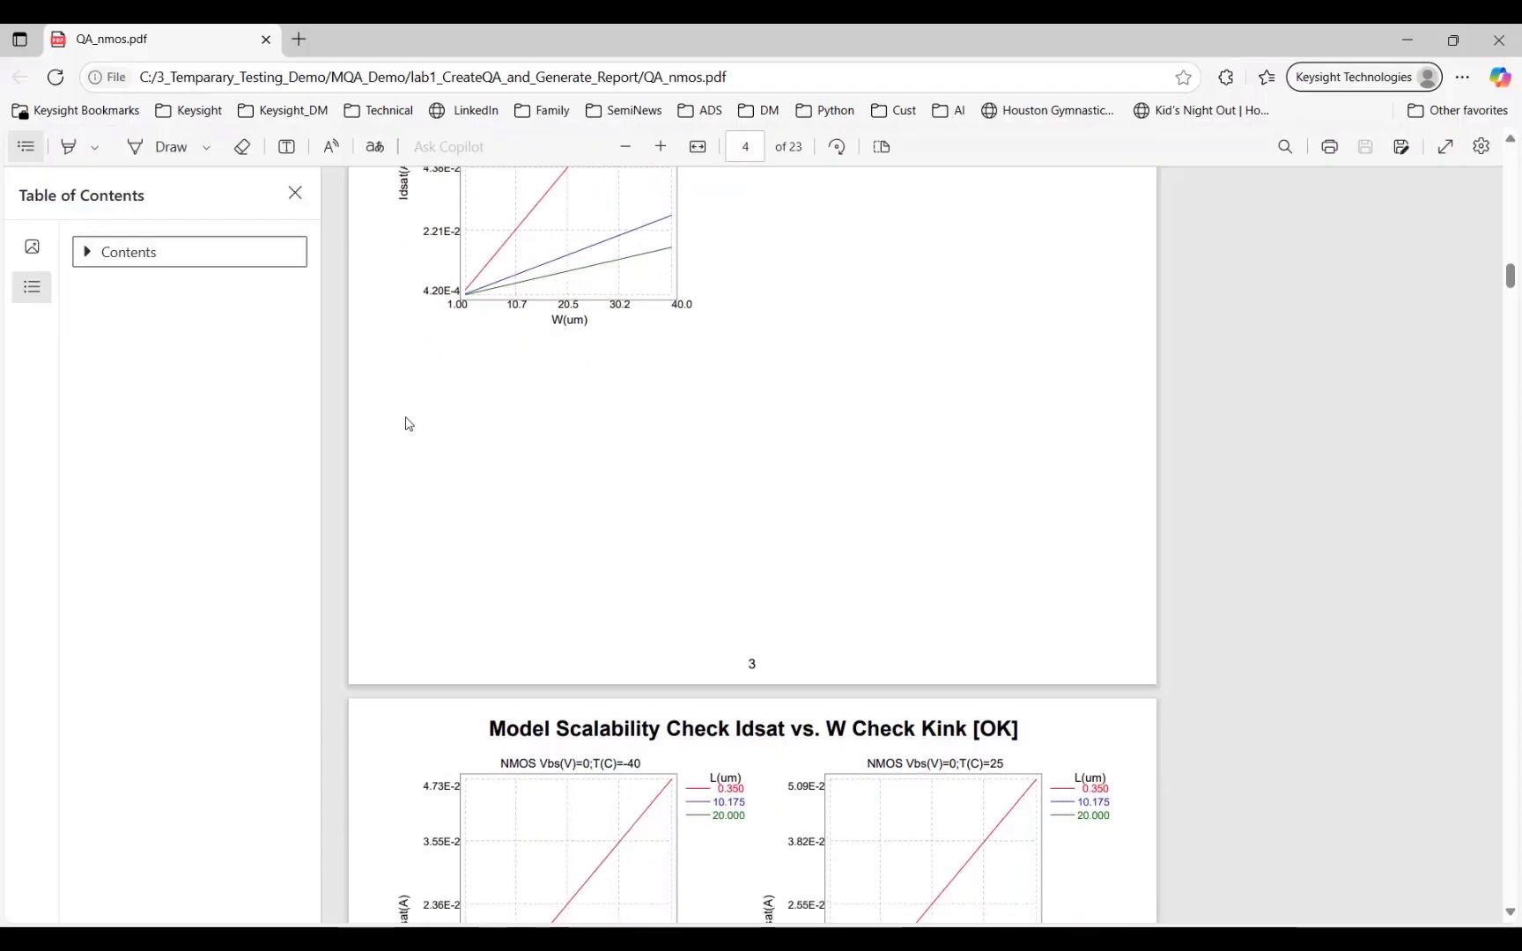
{"action": "scroll", "coordinate": [405, 423], "scroll_direction": "up", "scroll_amount": 20}
{"action": "scroll", "coordinate": [408, 417], "scroll_direction": "up", "scroll_amount": 2}
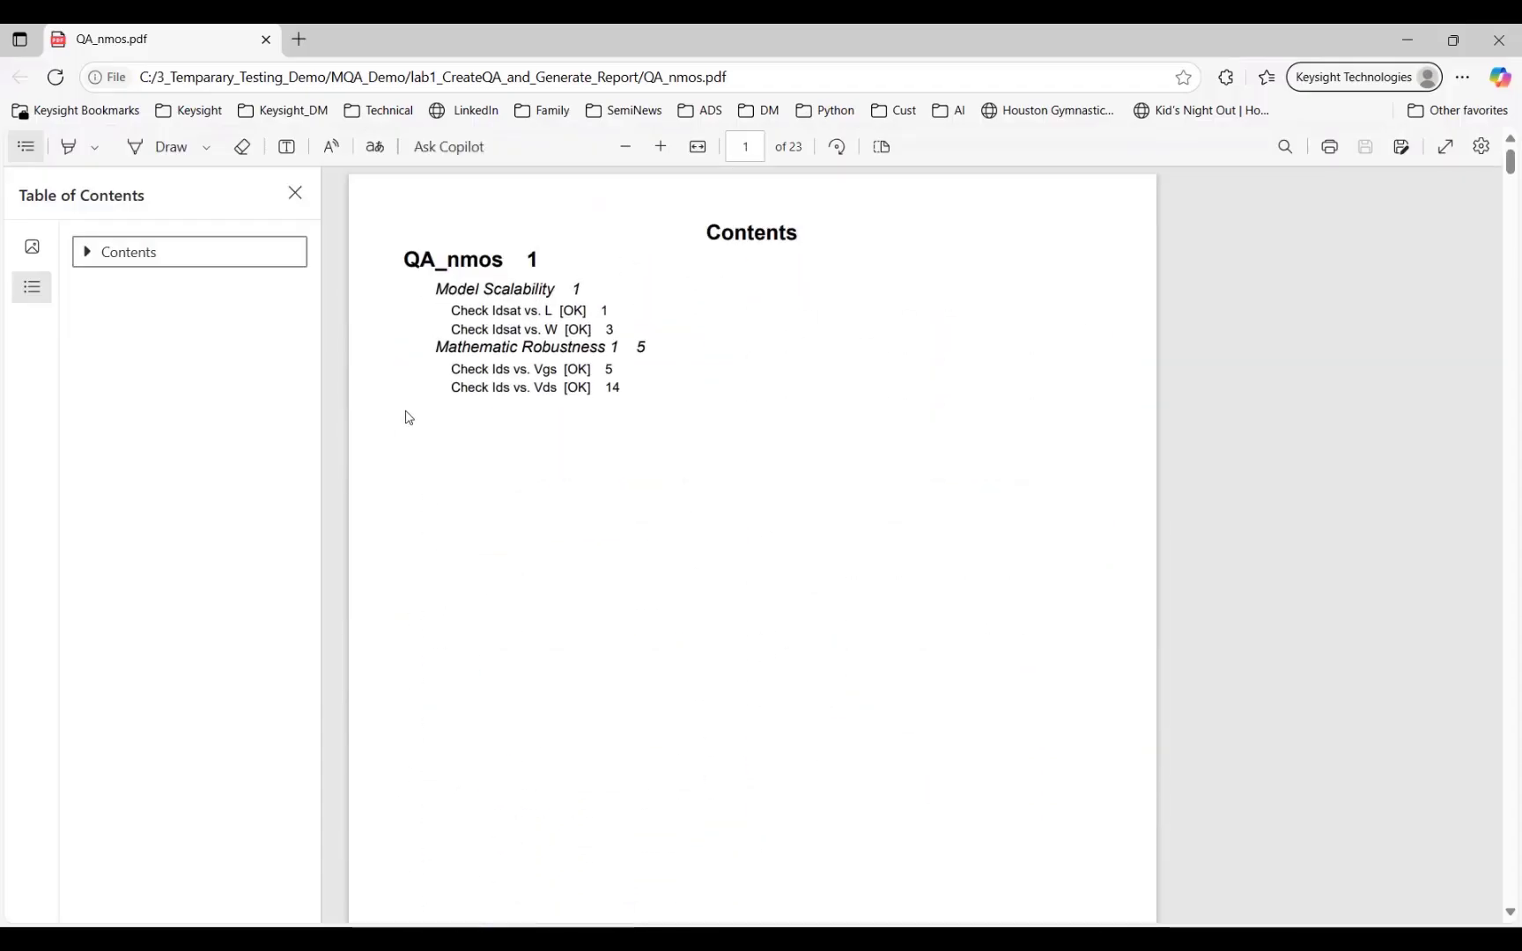
{"action": "left_click", "coordinate": [496, 319]}
{"action": "left_click", "coordinate": [496, 313]}
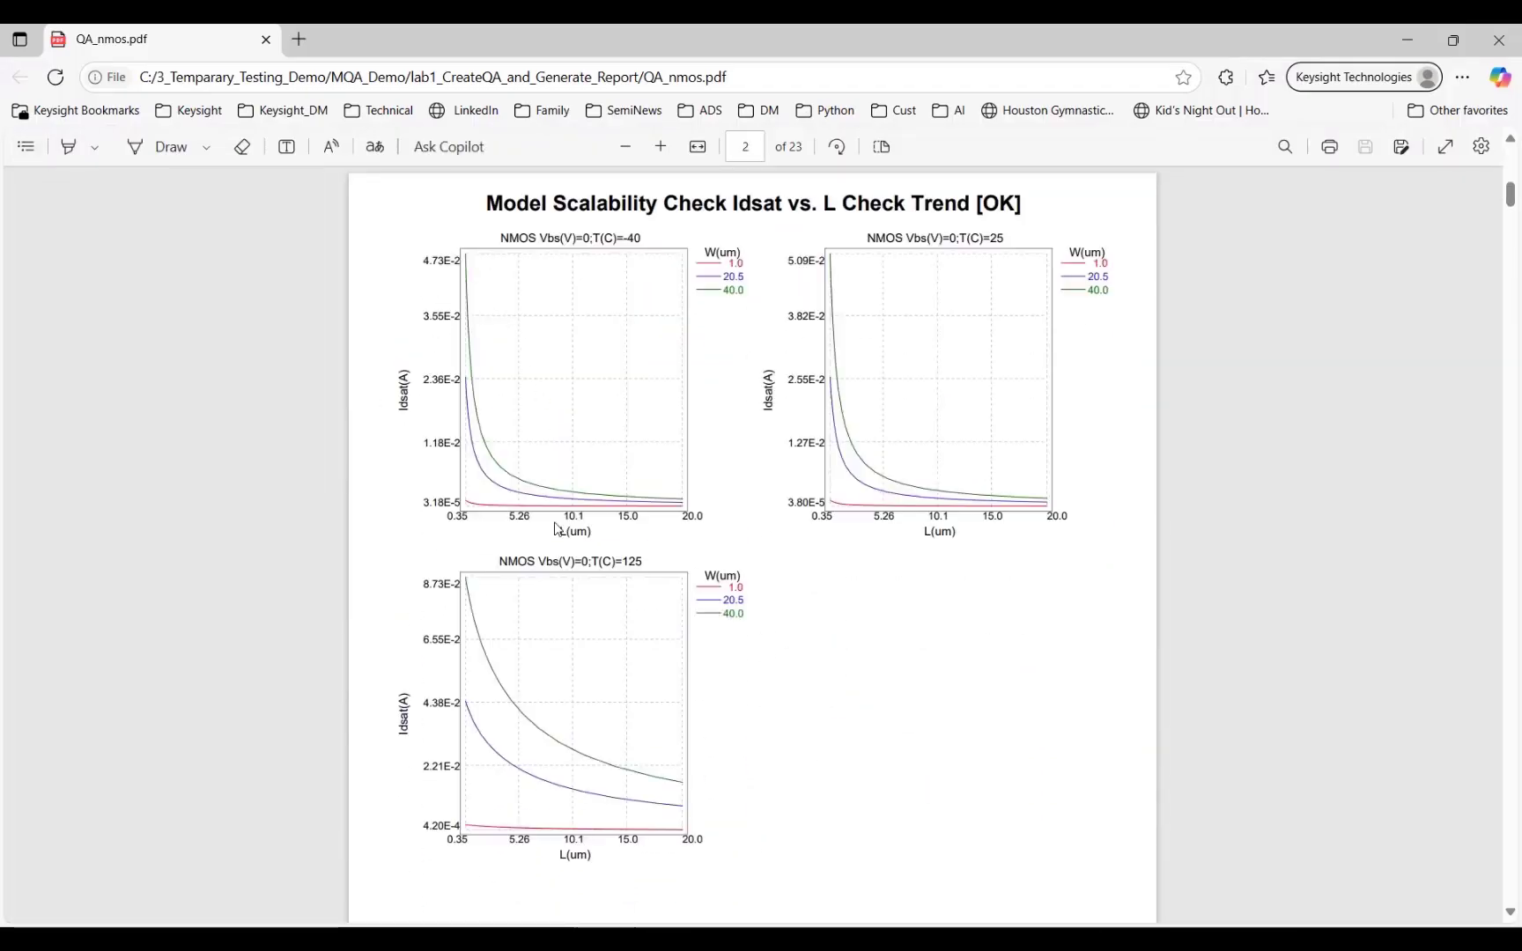
{"action": "scroll", "coordinate": [553, 533], "scroll_direction": "down", "scroll_amount": 15}
{"action": "scroll", "coordinate": [1178, 407], "scroll_direction": "down", "scroll_amount": 10}
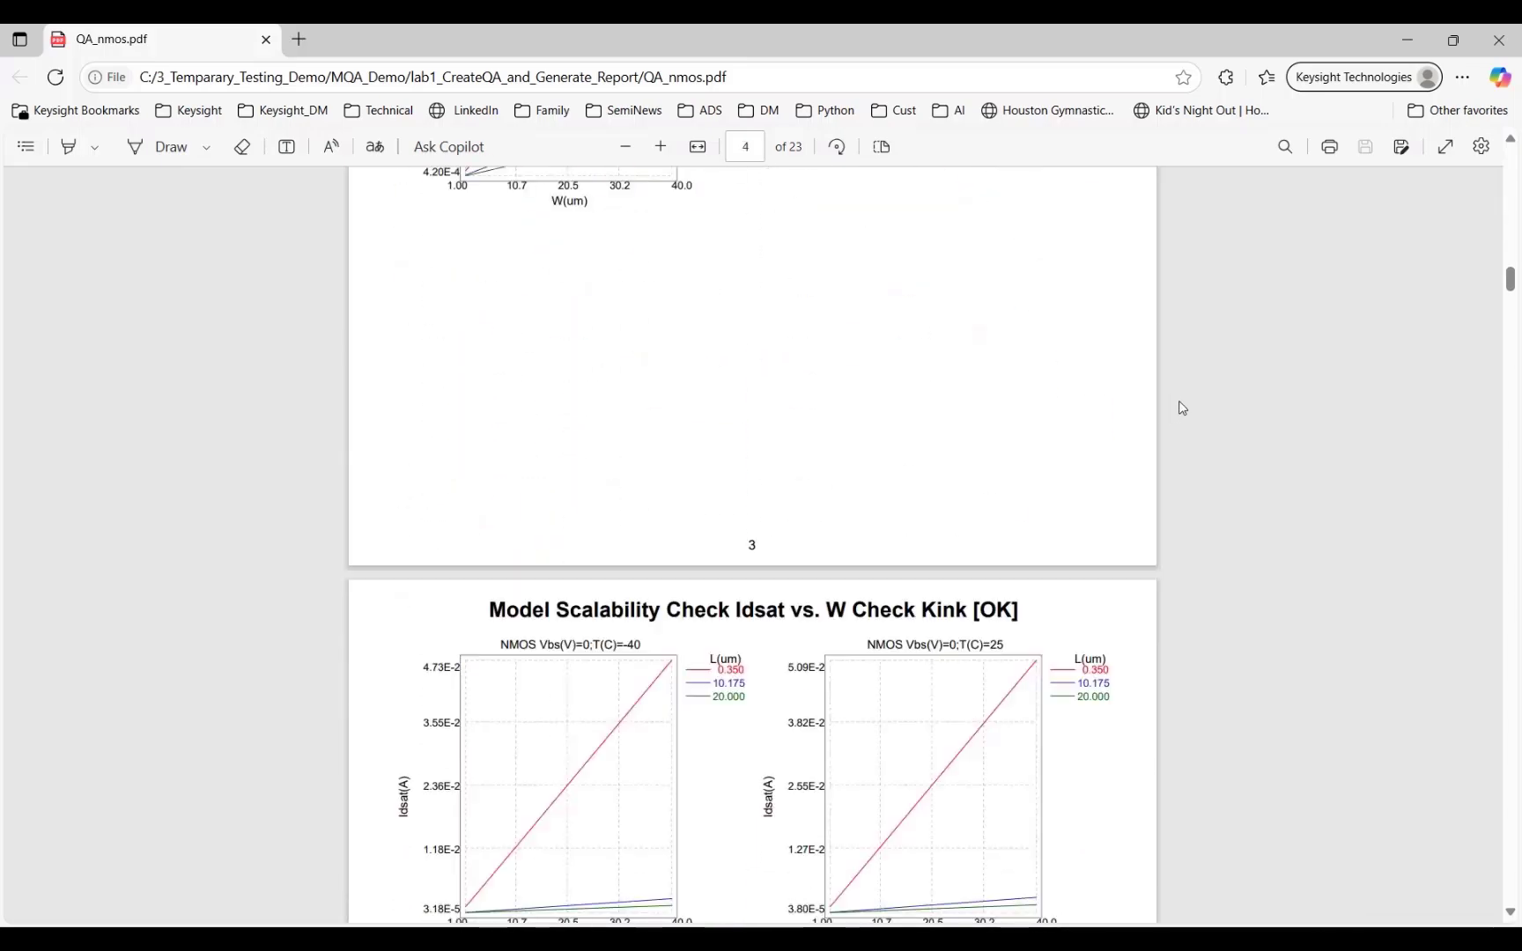
{"action": "left_click", "coordinate": [1497, 39]}
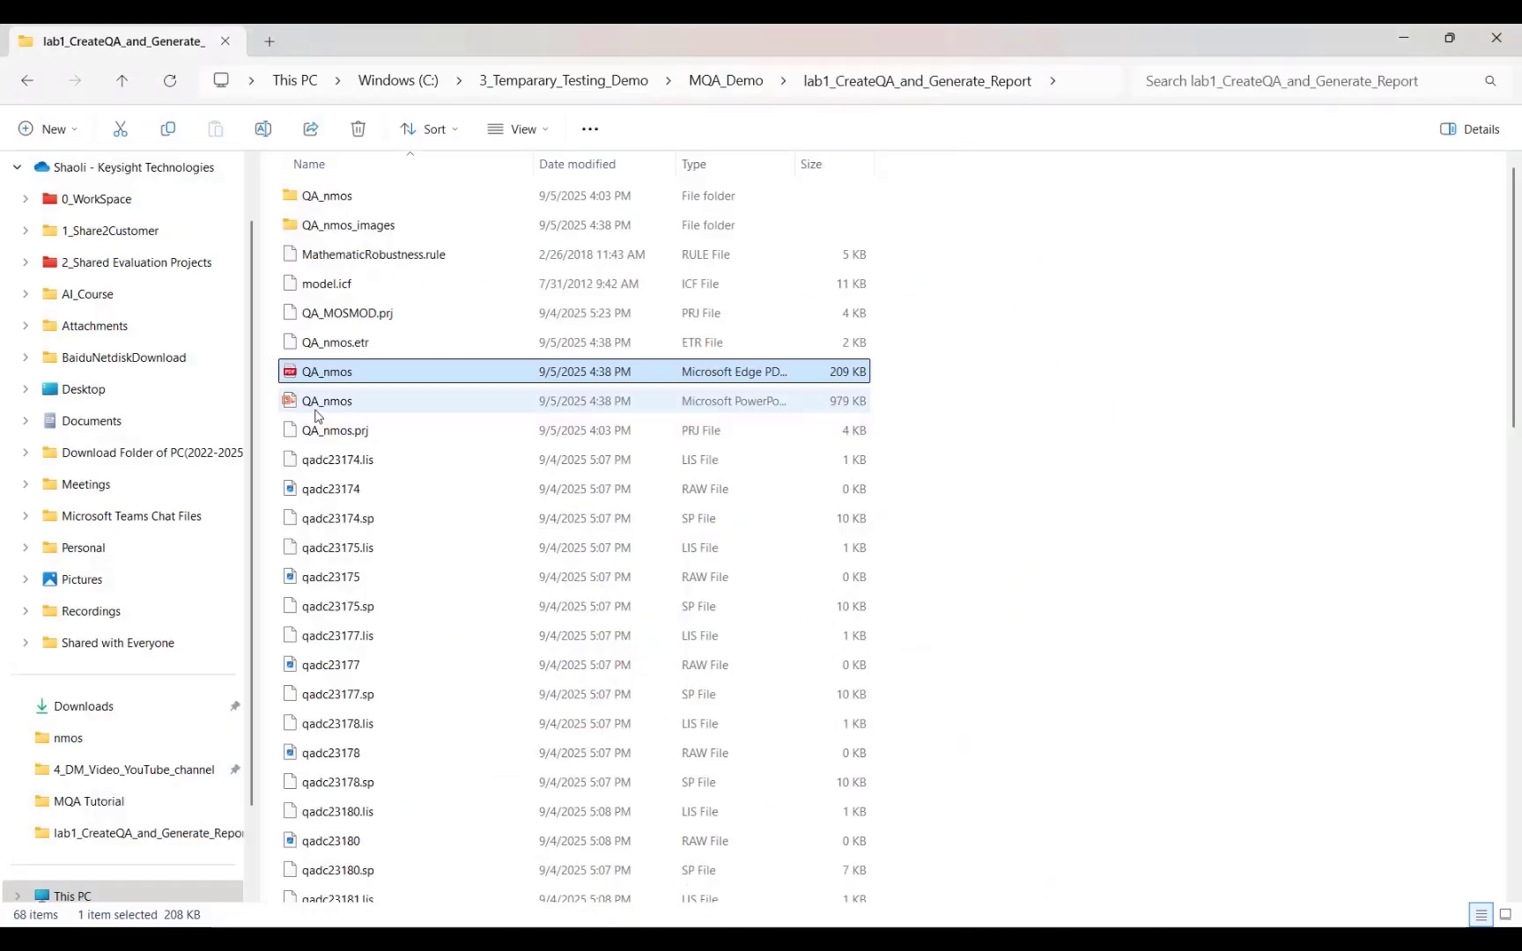
Step: Open the QA_nmos PowerPoint report and review its contents, Model Scalability and Mathematic Robustness 1 slides
{"action": "double_click", "coordinate": [317, 410]}
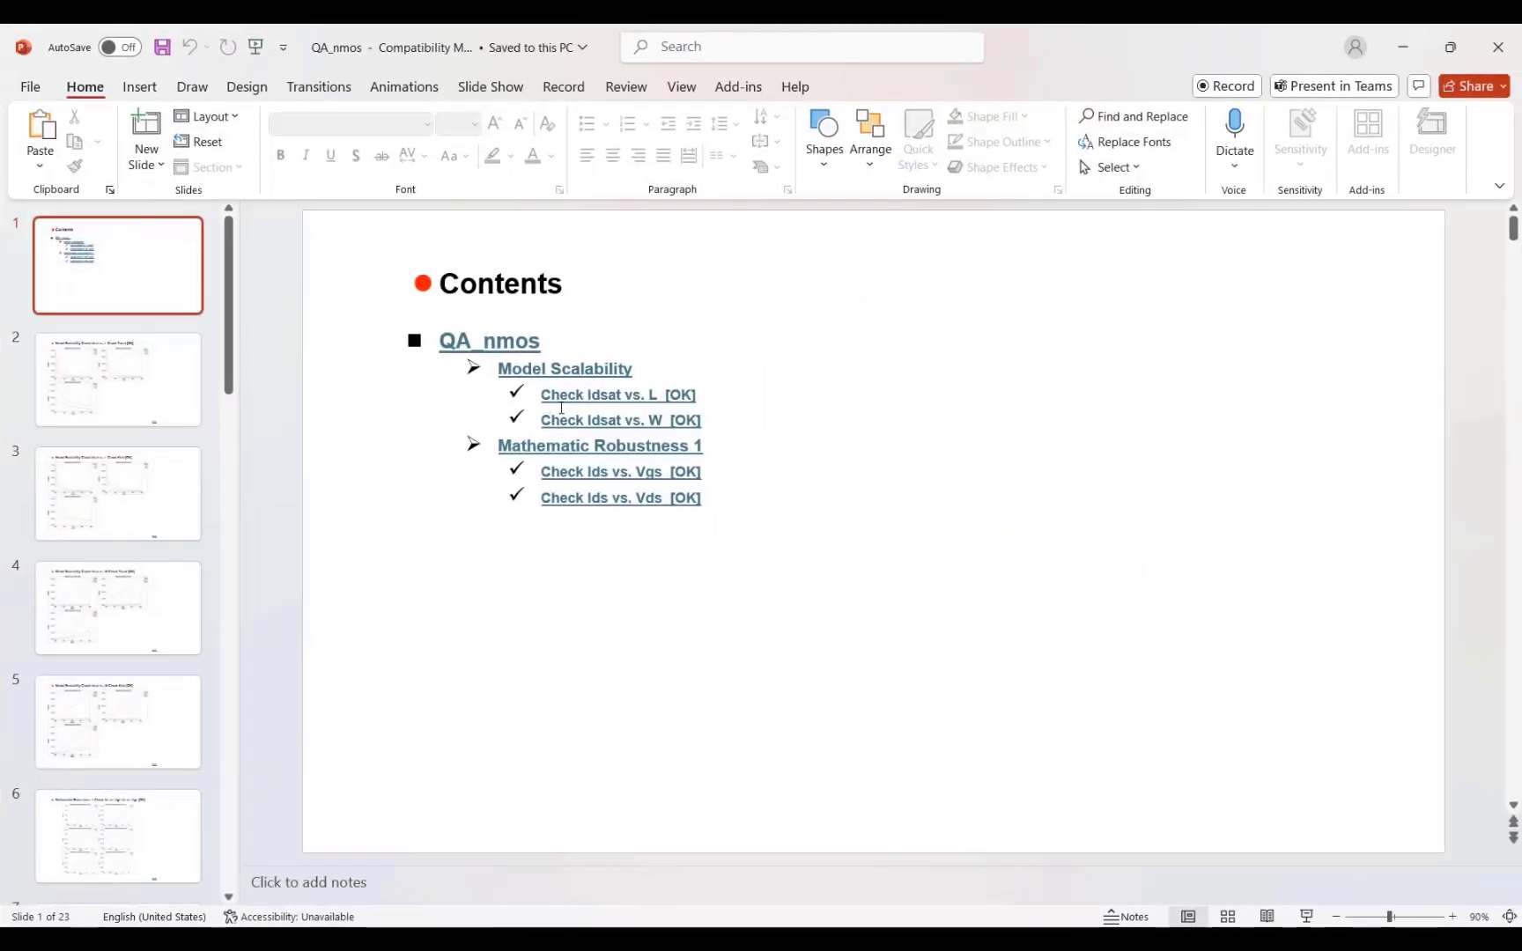
{"action": "left_click", "coordinate": [579, 401]}
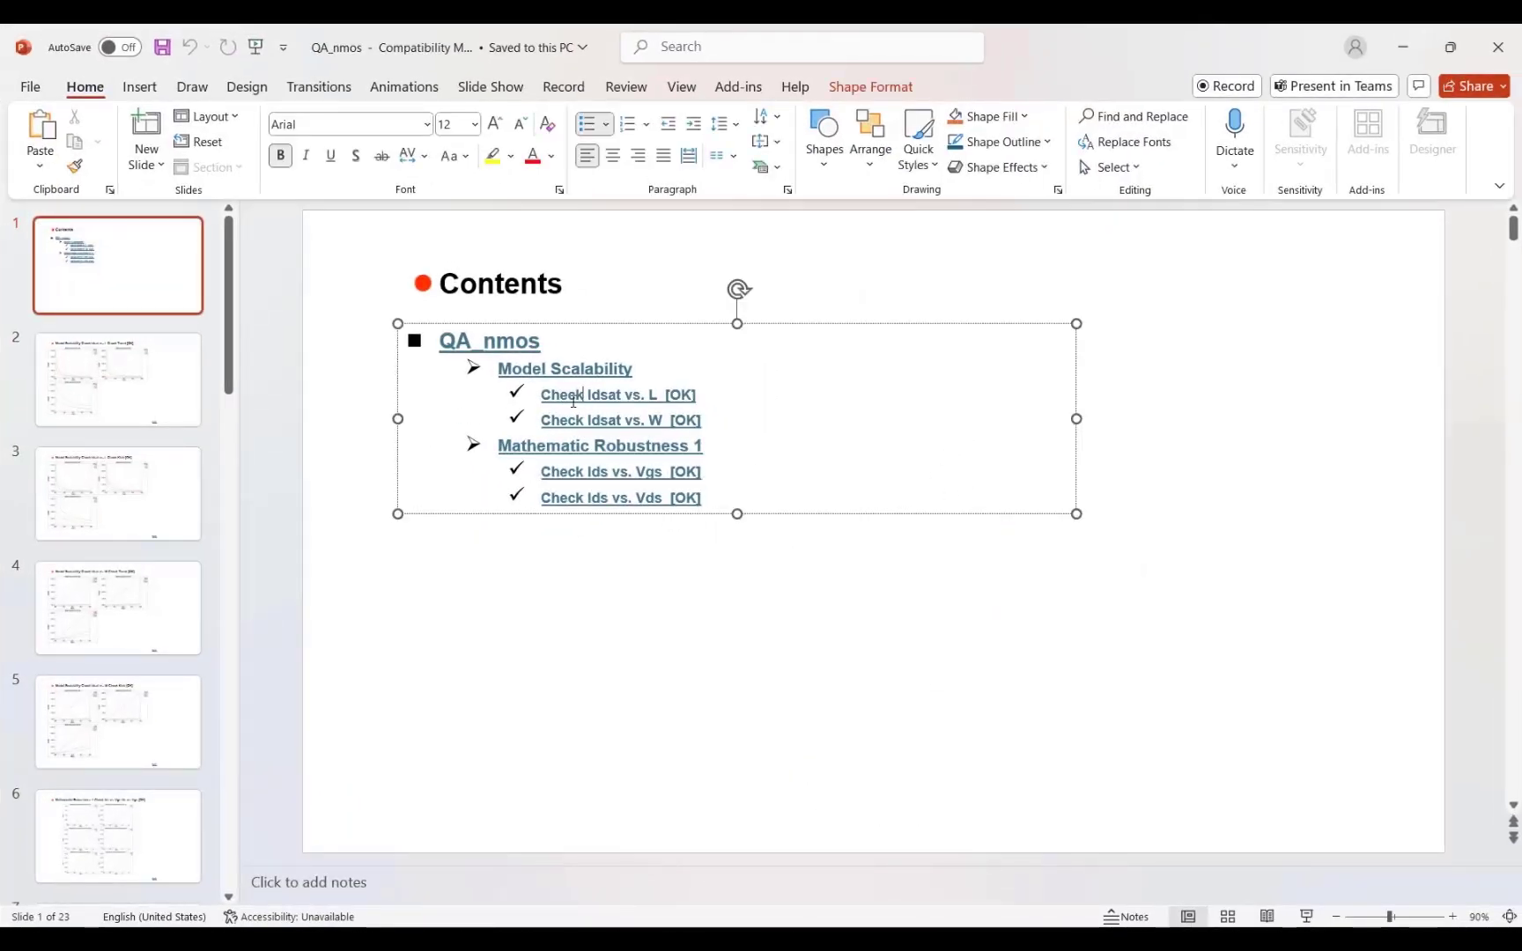
{"action": "left_click", "coordinate": [128, 516]}
{"action": "scroll", "coordinate": [170, 666], "scroll_direction": "down", "scroll_amount": 3}
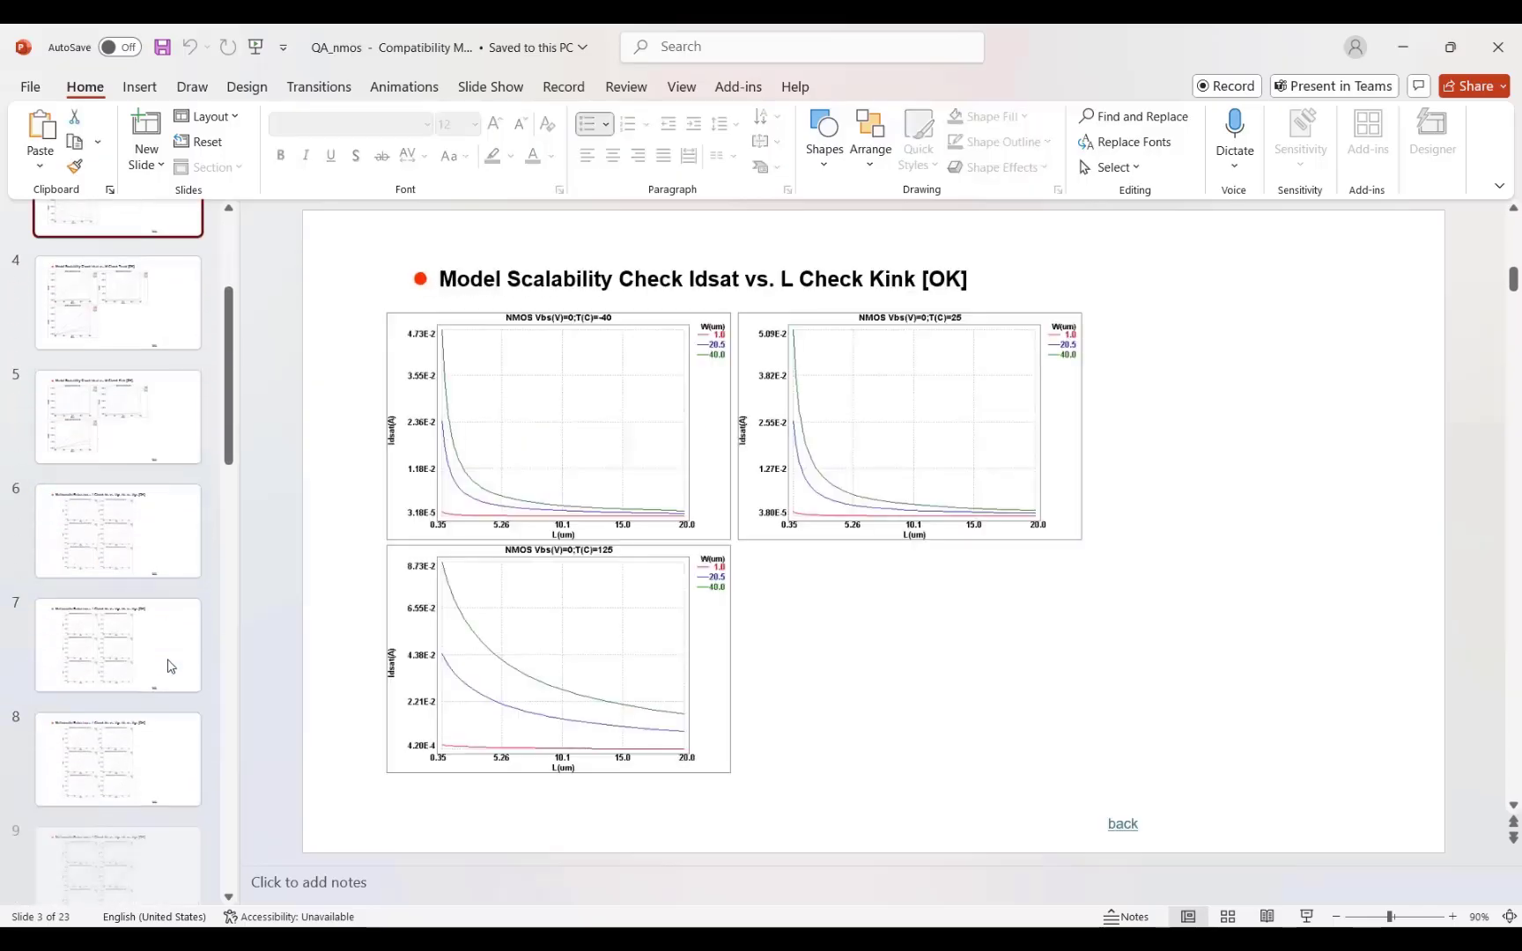
{"action": "scroll", "coordinate": [170, 666], "scroll_direction": "down", "scroll_amount": 5}
{"action": "left_click", "coordinate": [167, 662]}
{"action": "left_click", "coordinate": [162, 768]}
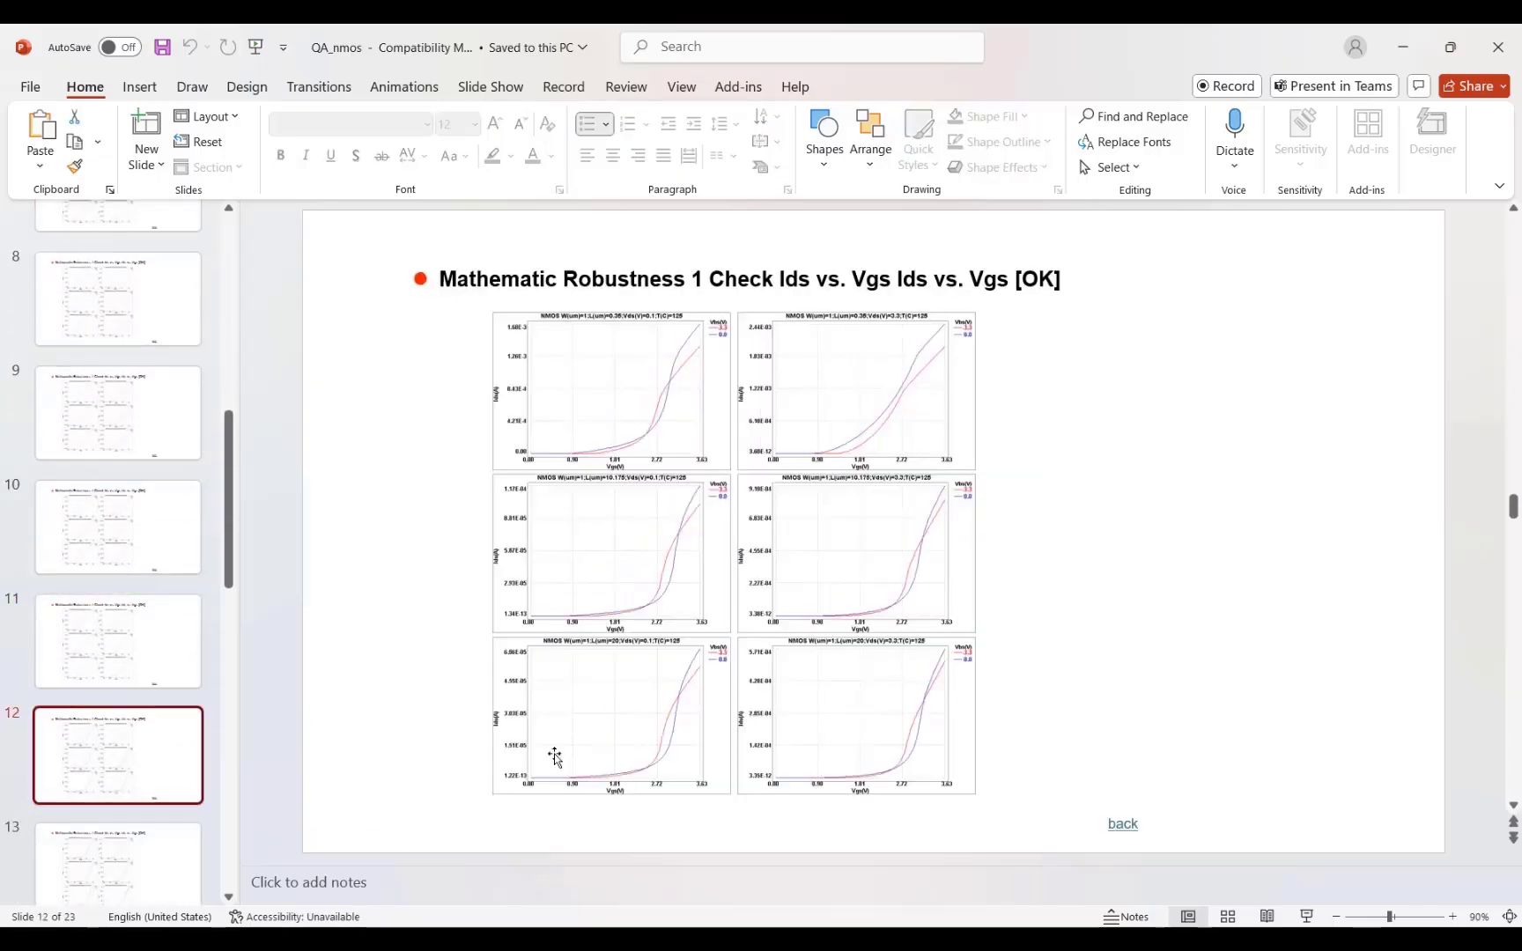